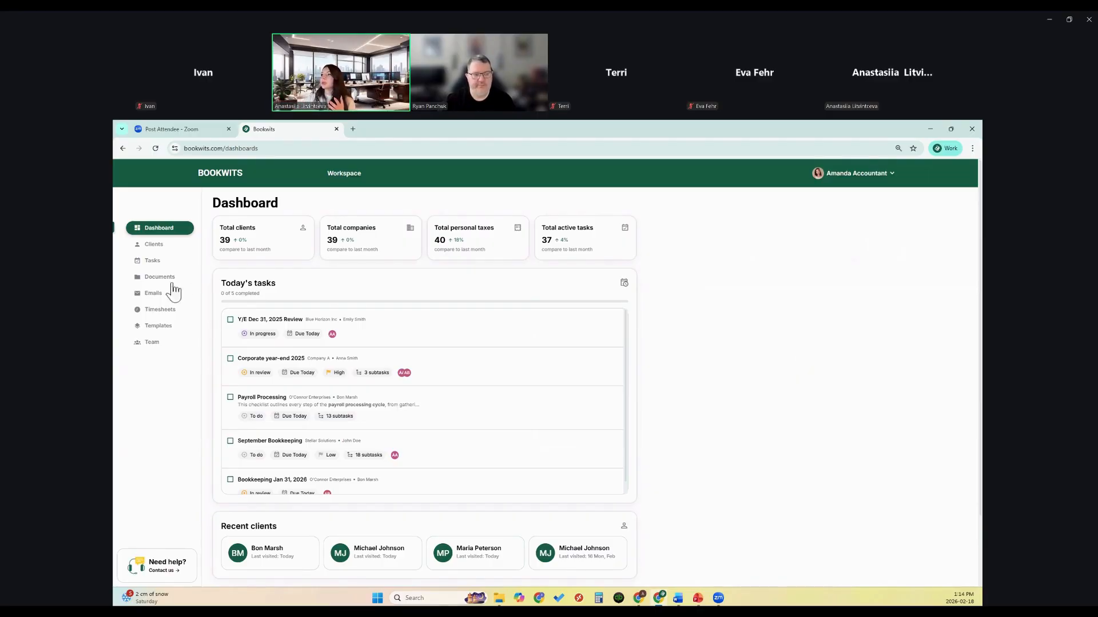
# Step: Go to the full client list and open the fourth client's information page
pyautogui.click(165, 246)
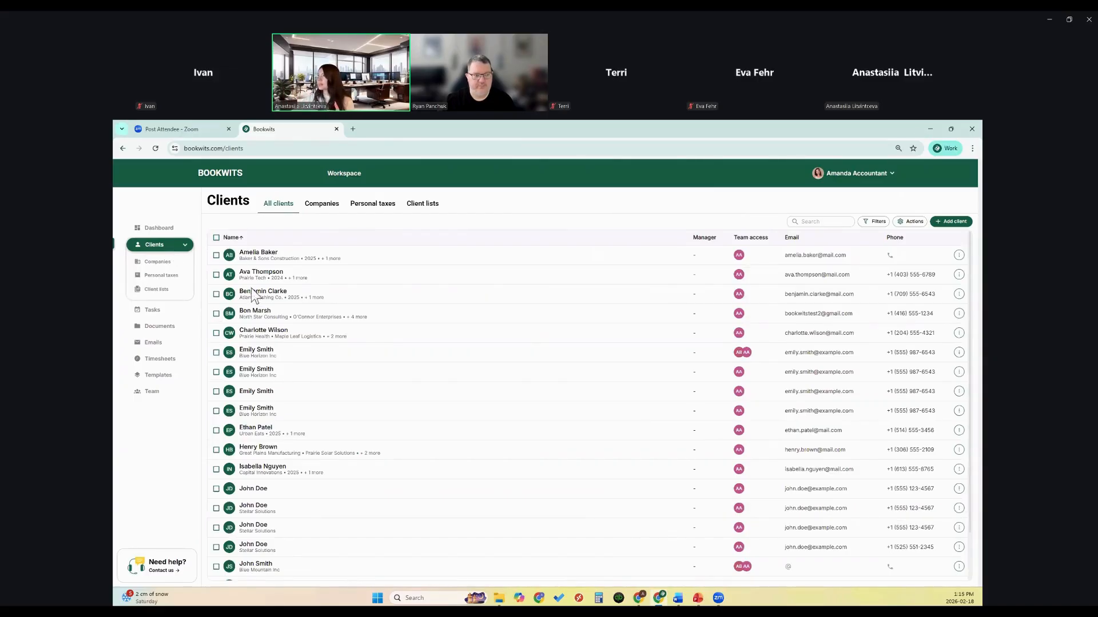
pyautogui.click(265, 315)
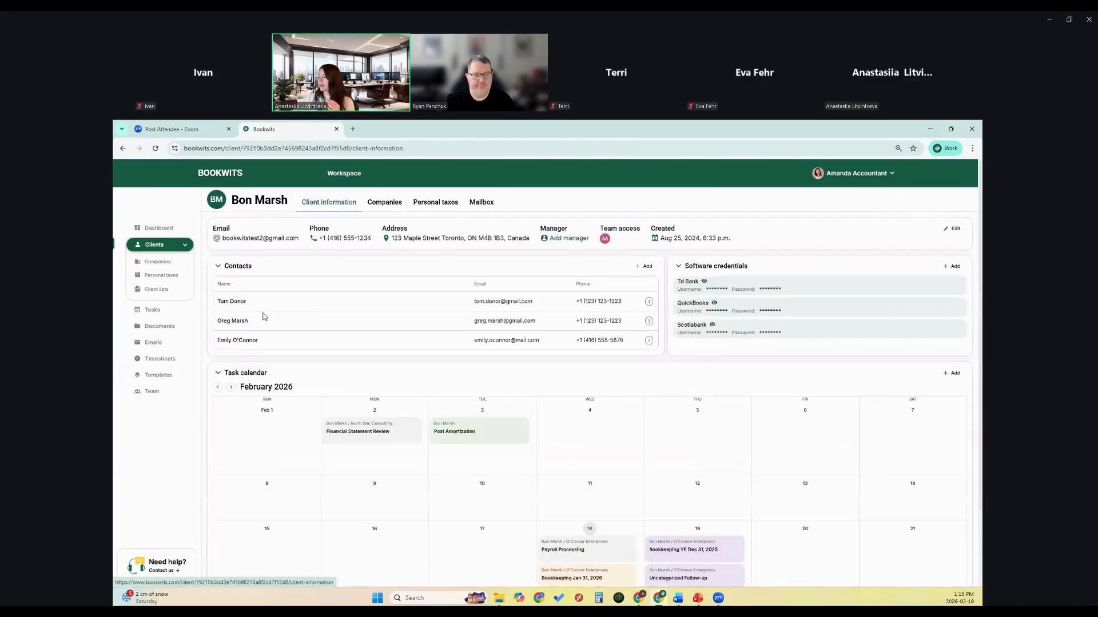
# Step: Start a new personal tax year 2025 for this client, set to apply to multiple clients
pyautogui.click(447, 213)
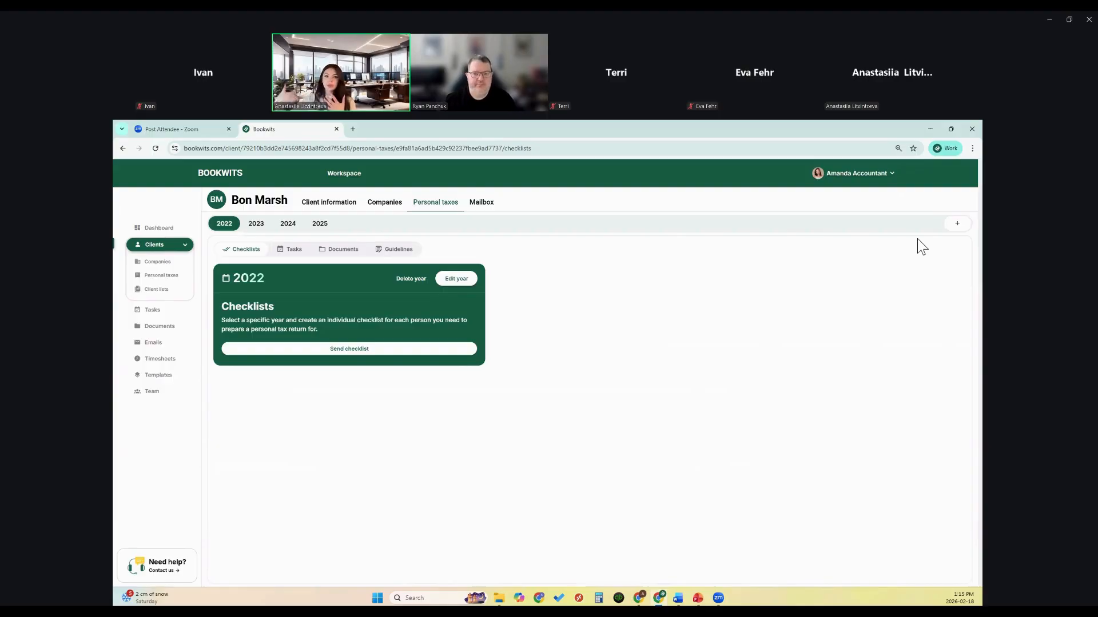
pyautogui.click(956, 224)
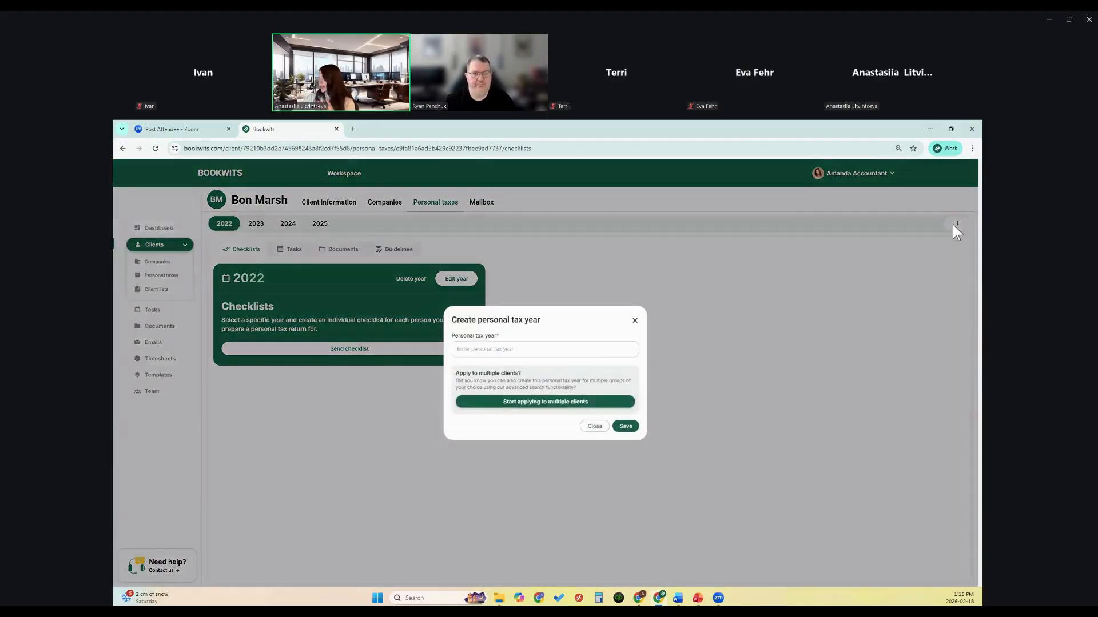
pyautogui.click(499, 355)
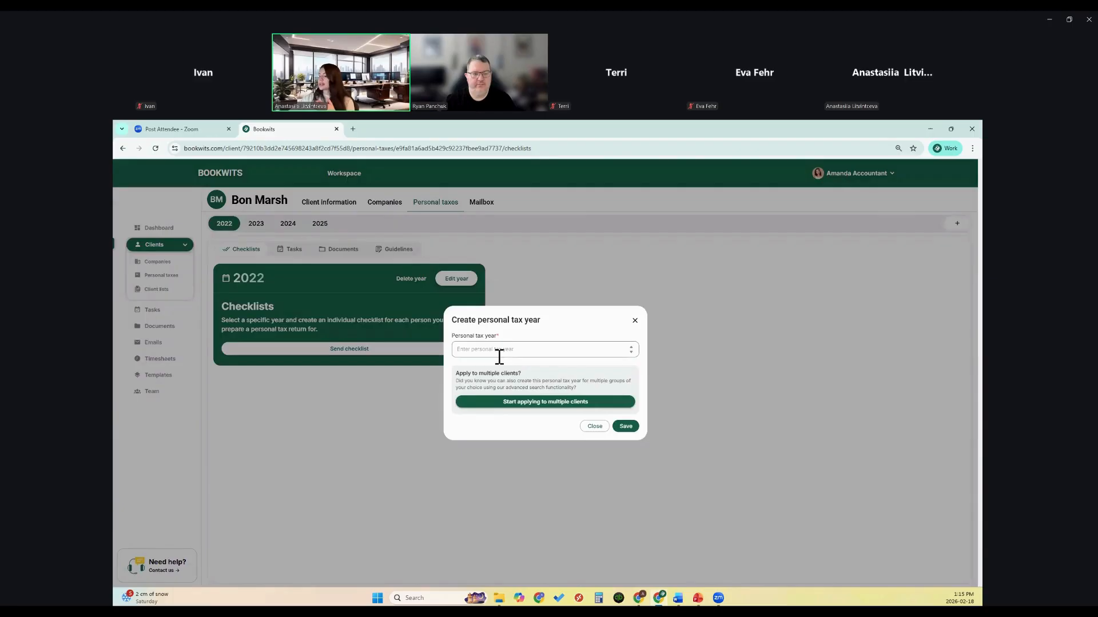
pyautogui.write('2025')
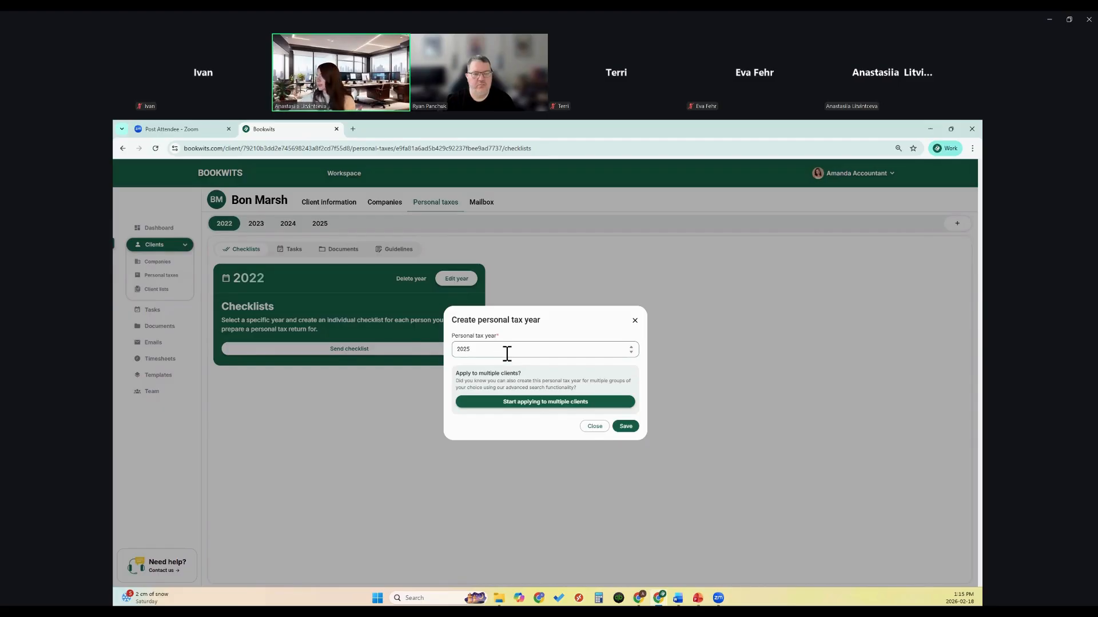
pyautogui.click(510, 407)
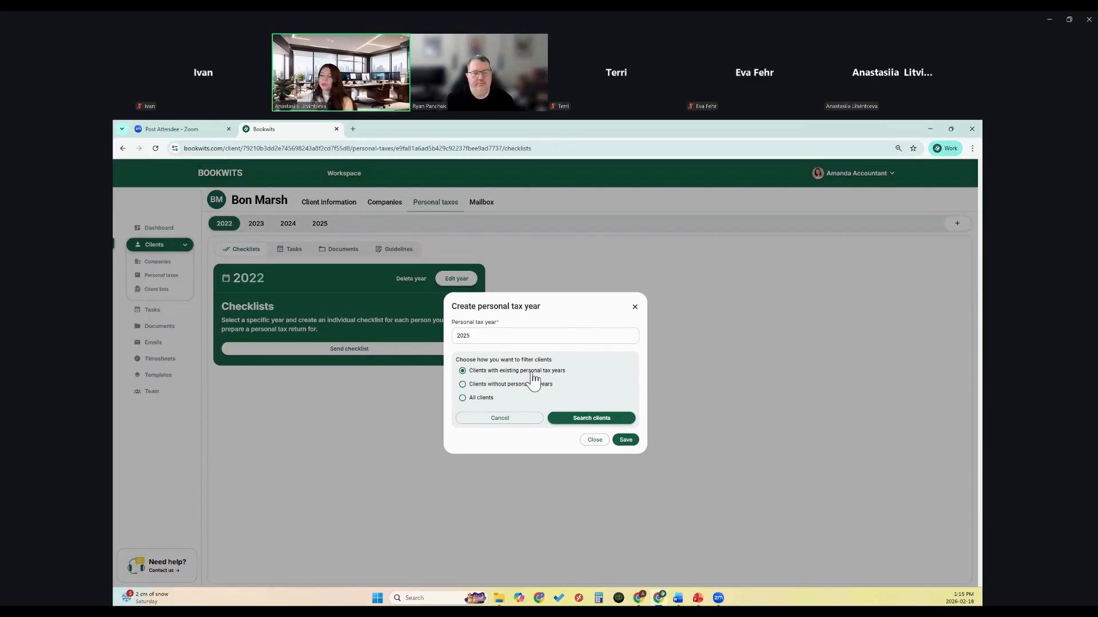
# Step: Select all clients with existing personal tax years, save, and open the new 2025 year
pyautogui.click(583, 420)
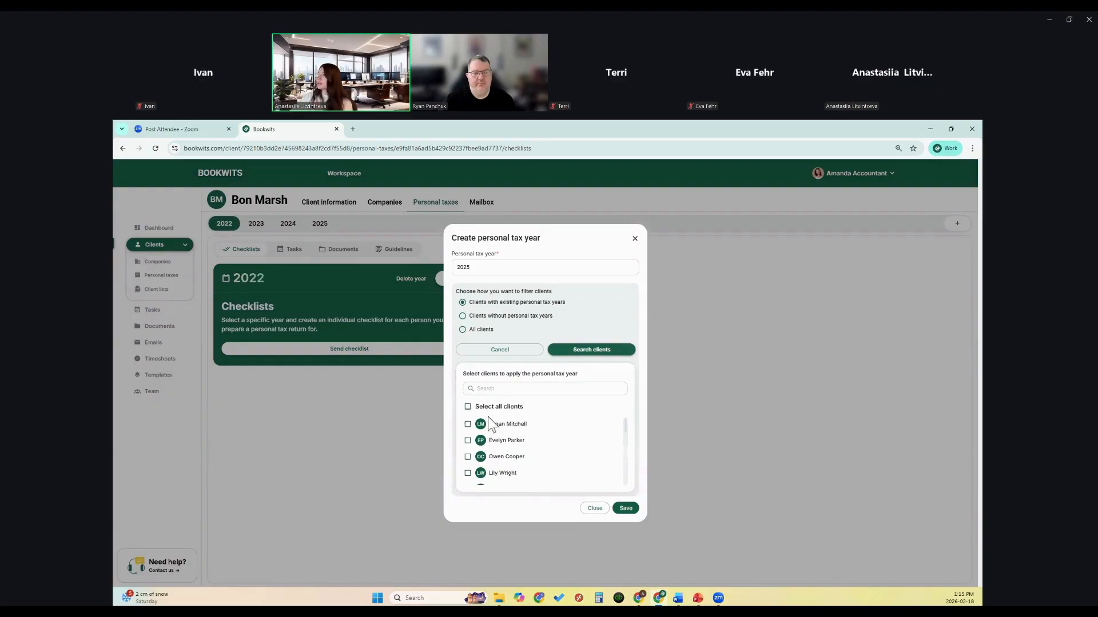
pyautogui.scroll(-1, 494, 425)
pyautogui.scroll(-3, 494, 426)
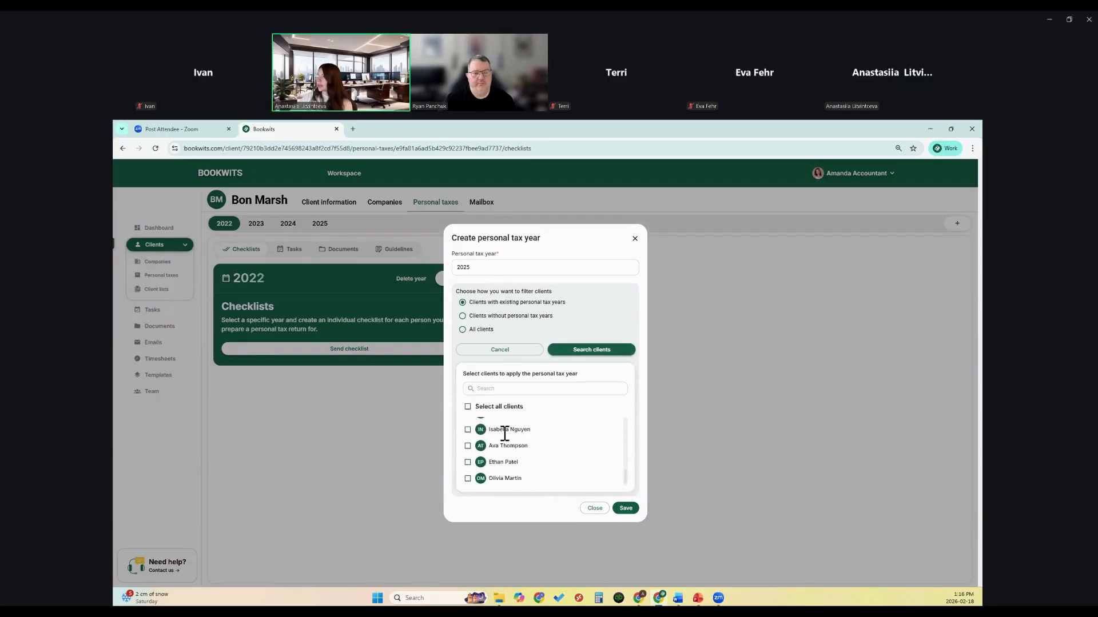
pyautogui.scroll(4, 501, 437)
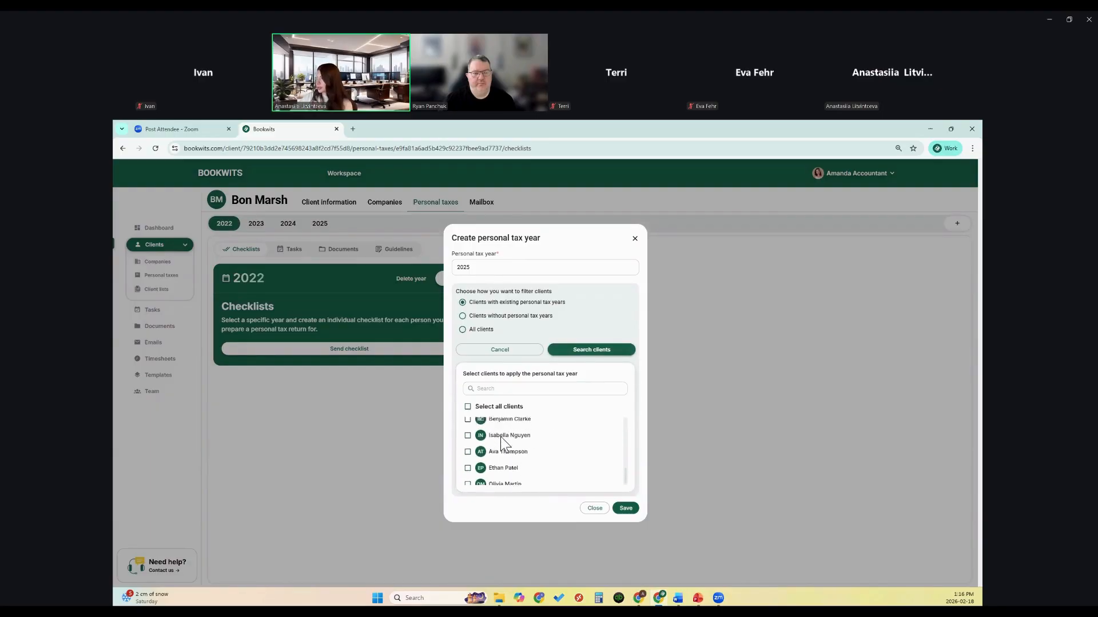
pyautogui.click(468, 407)
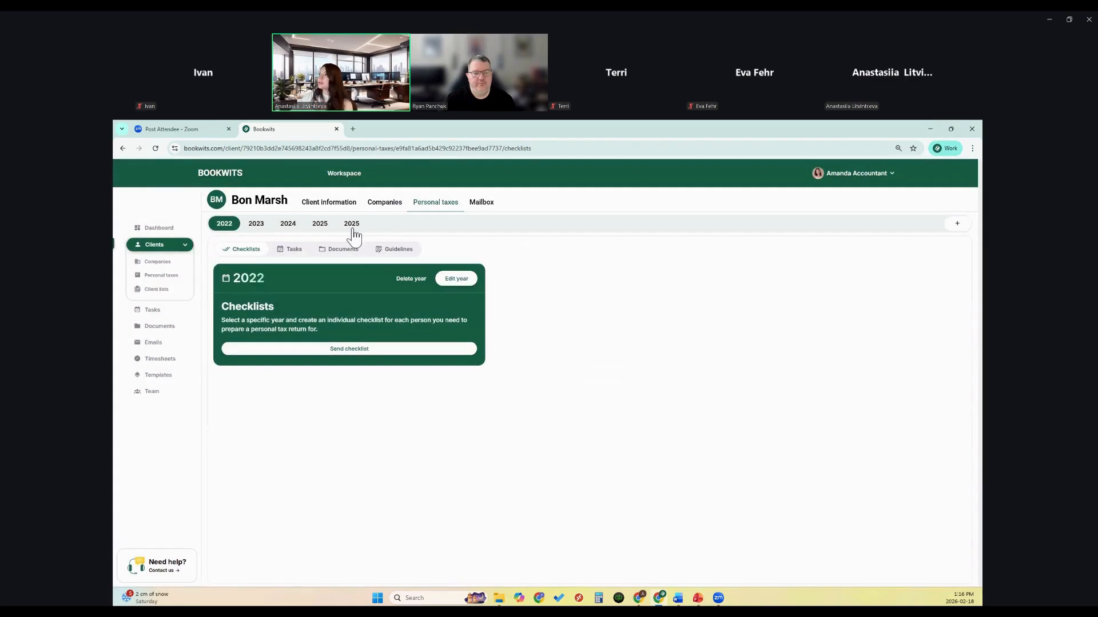
pyautogui.click(355, 228)
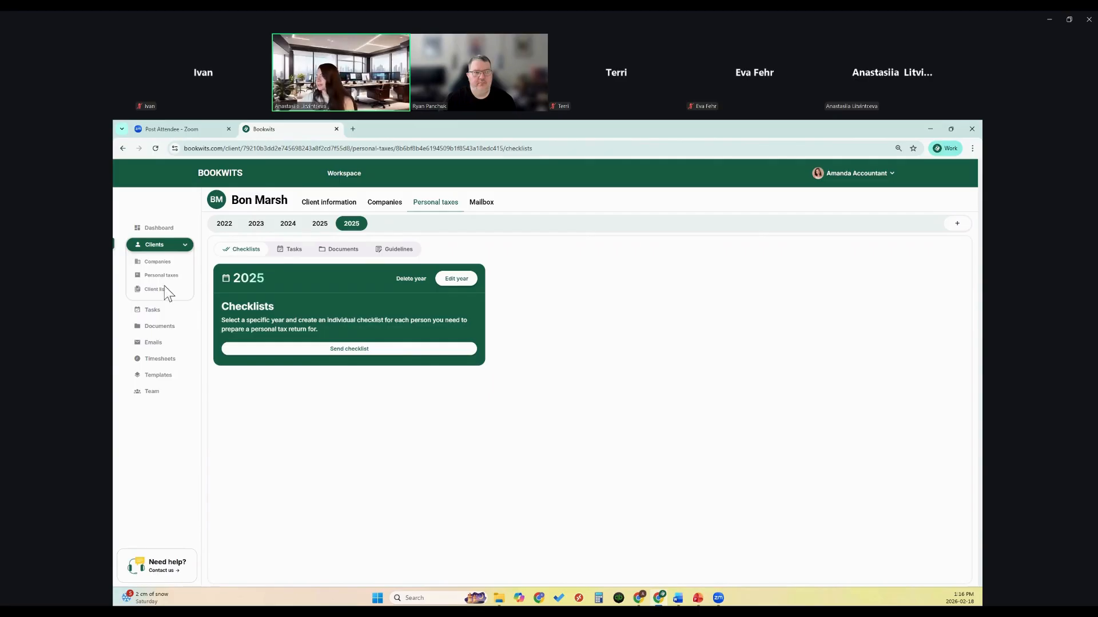
# Step: Show the Reminders tab of the Emails section
pyautogui.click(155, 343)
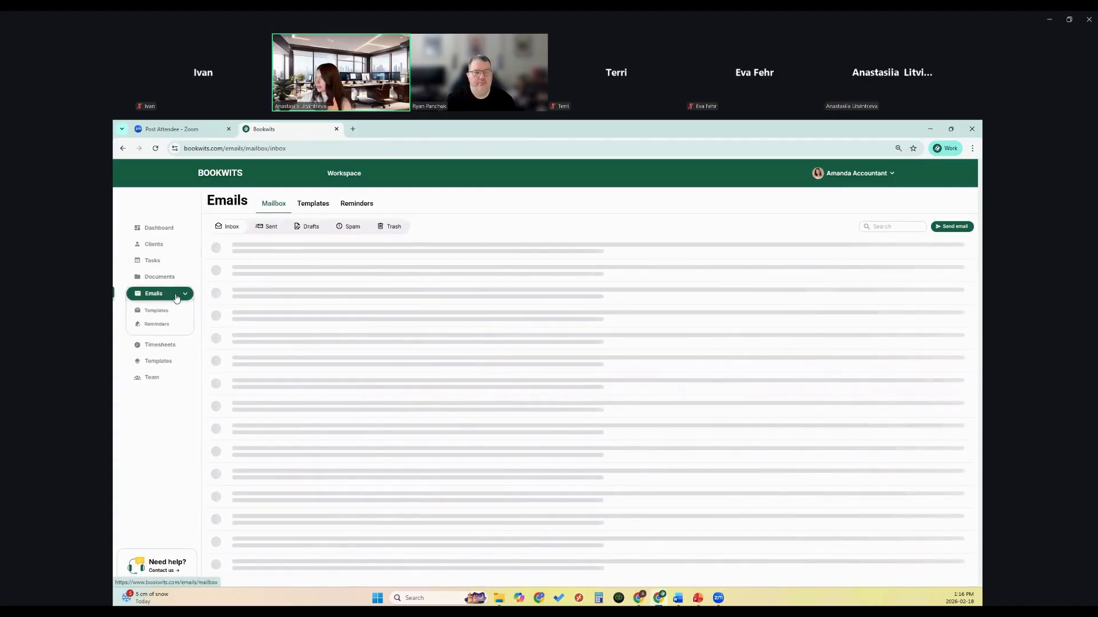
pyautogui.click(356, 206)
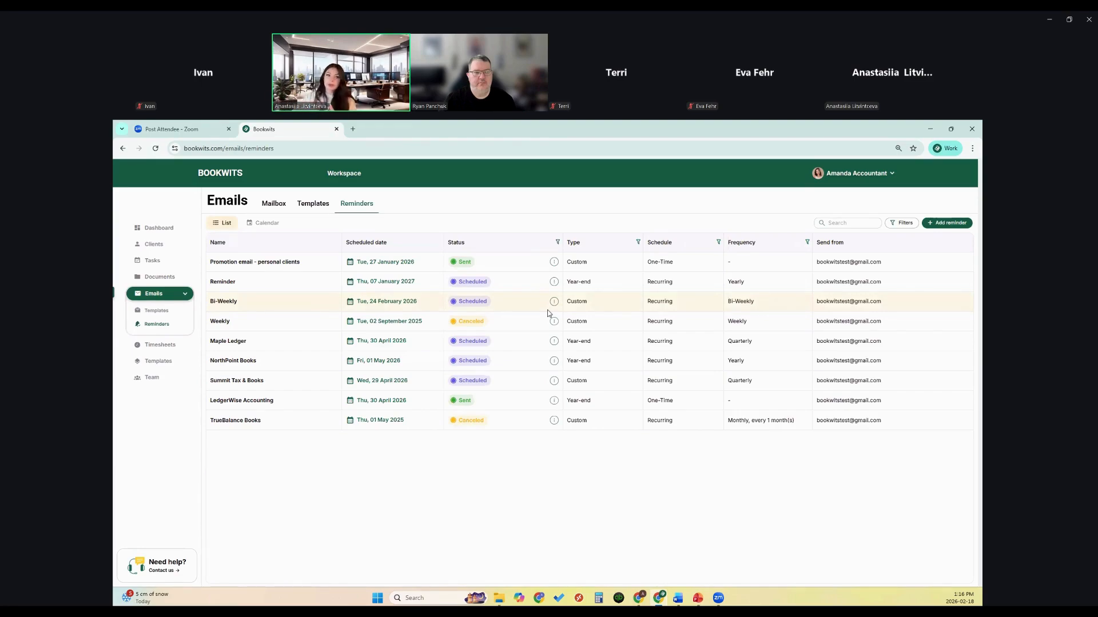
# Step: Add reminder 'Personal tax season start reminder' with its pasted subject and full message, then continue
pyautogui.click(941, 227)
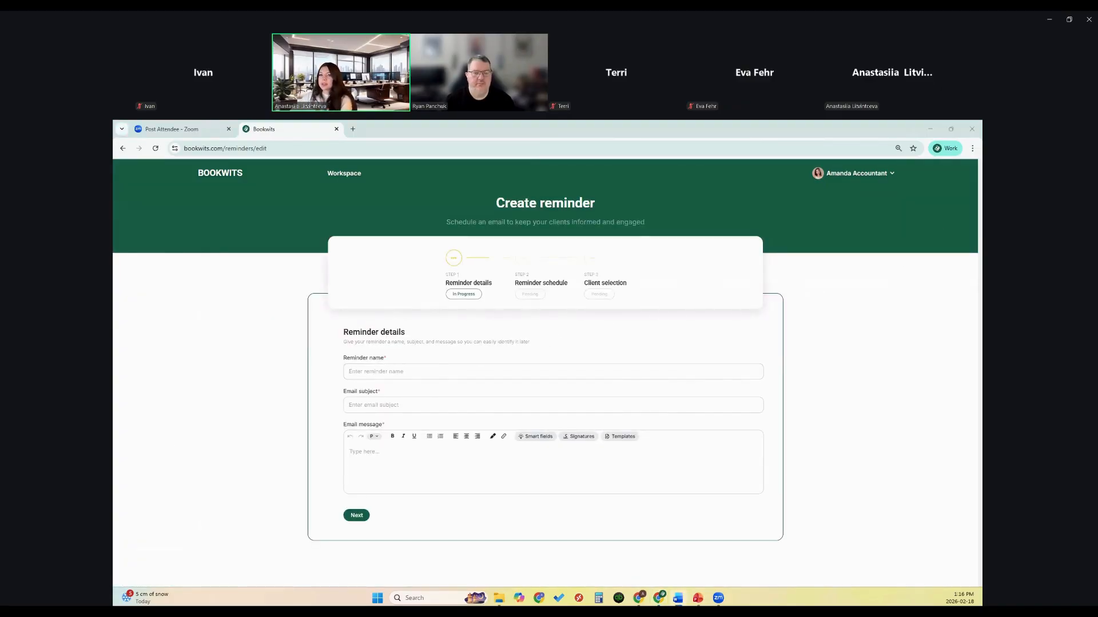
pyautogui.click(393, 371)
pyautogui.write('Personal tax season start reminder')
pyautogui.click(387, 404)
pyautogui.write('Personal tax season 2025 is here!')
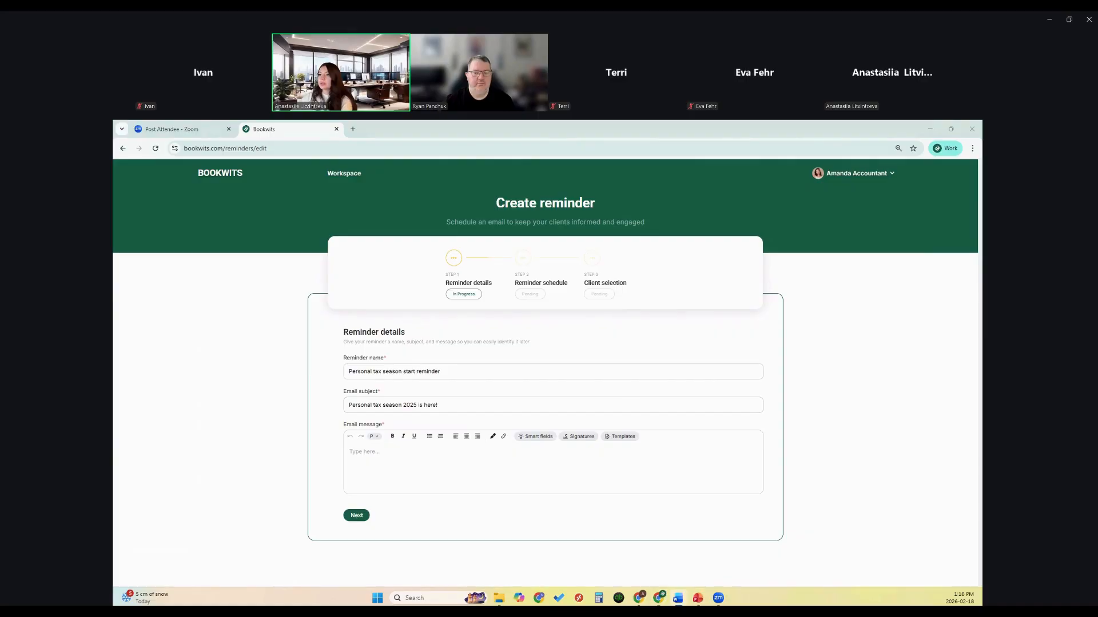
pyautogui.click(372, 458)
pyautogui.write("Hi [Client First Name], Personal tax season has officially started, and it's time to begin preparing your 2025 tax return. To ensure a smooth and stress-free filing process, please start gathering the following: • T4 slips • T5 / investment income slips • RRSP contribution receipts • Tuition (T2202) • Medical expenses • Property tax statements • Childcare expenses • Any other relevant income or deductions If you have a CRA My Account, please ensure your authorization is active so I can download available slips directly. Kindly send your documents at your earliest convenience so we can review everything and avoid last-minute rushes. If you have any life changes this year (marriage, new child, home purchase, new job, self-employment income, etc.), please let me know. Looking forward to working with you this tax season! Best regards, Ana")
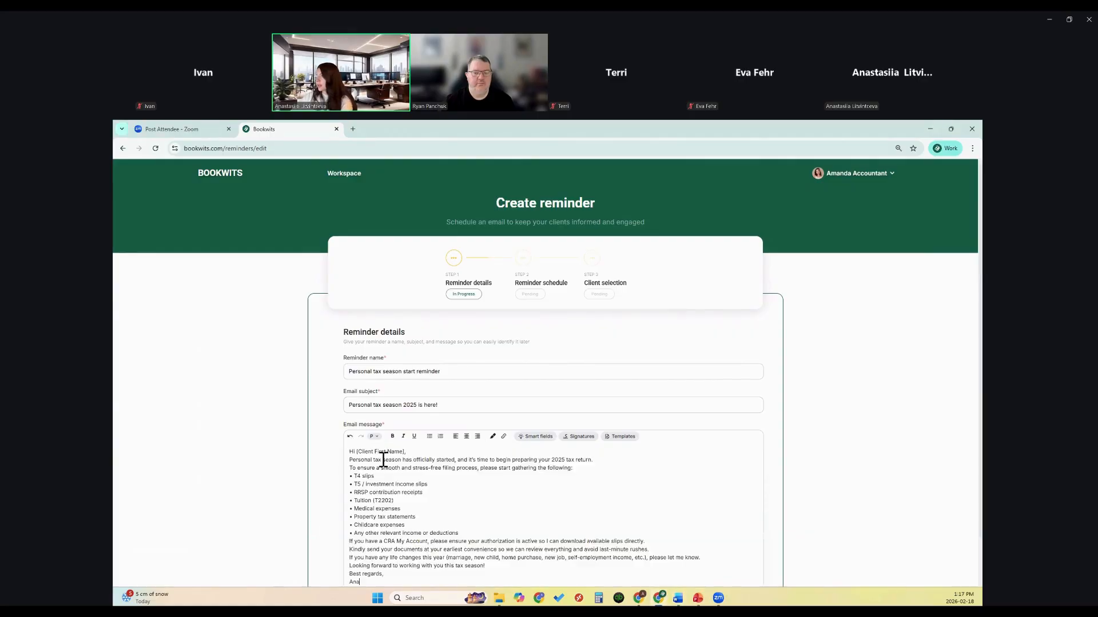
pyautogui.scroll(-1, 446, 509)
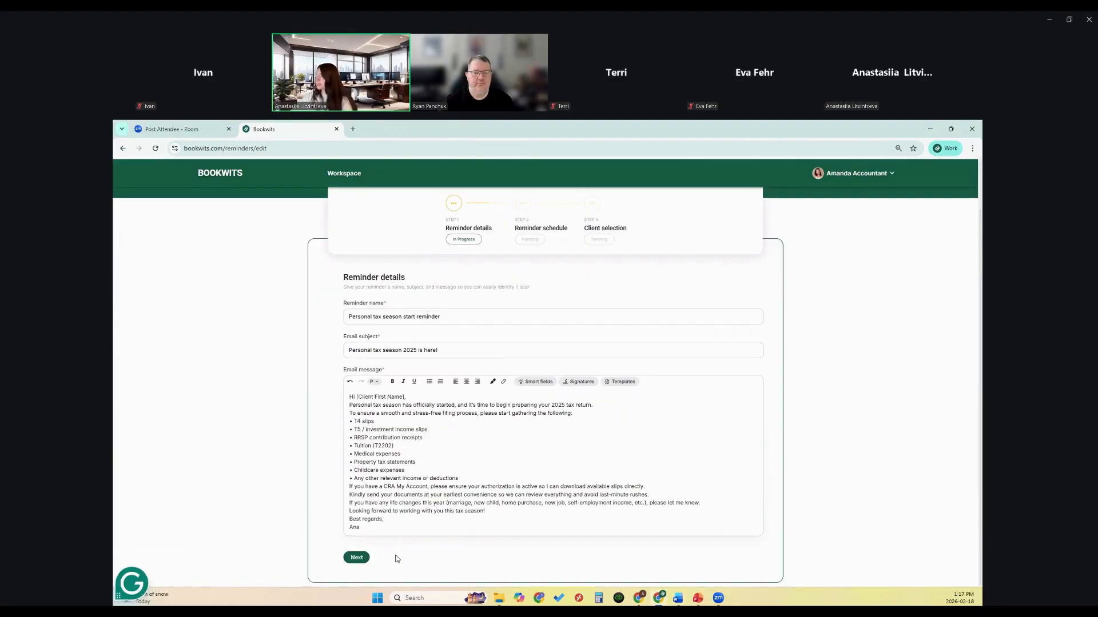
pyautogui.click(358, 561)
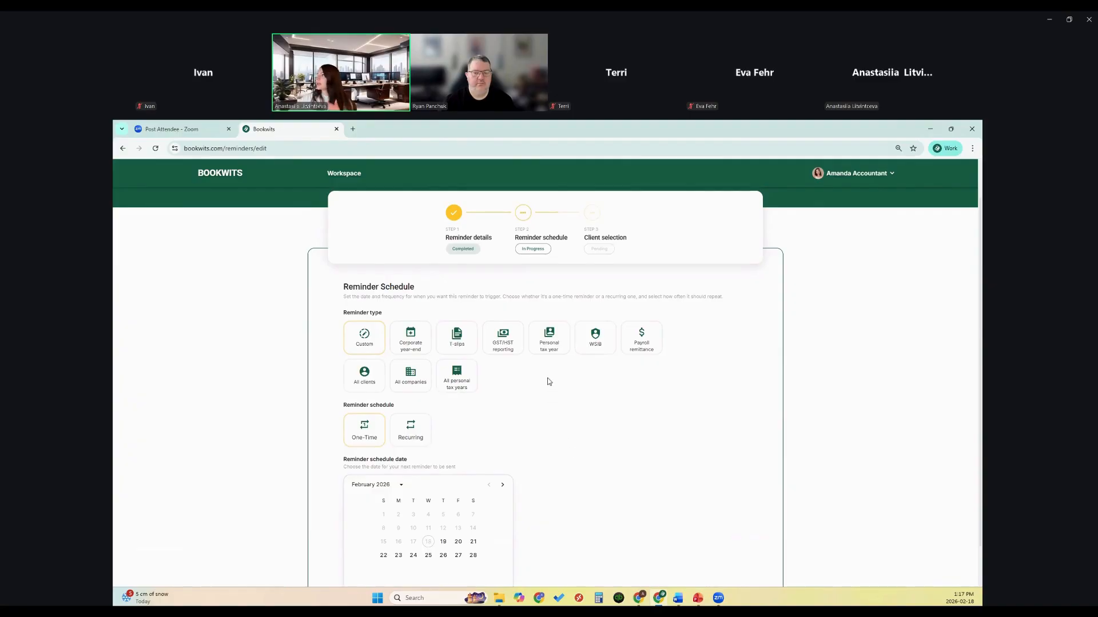
# Step: Make it a personal tax year 2025 reminder sent on 20 February, then continue
pyautogui.click(549, 354)
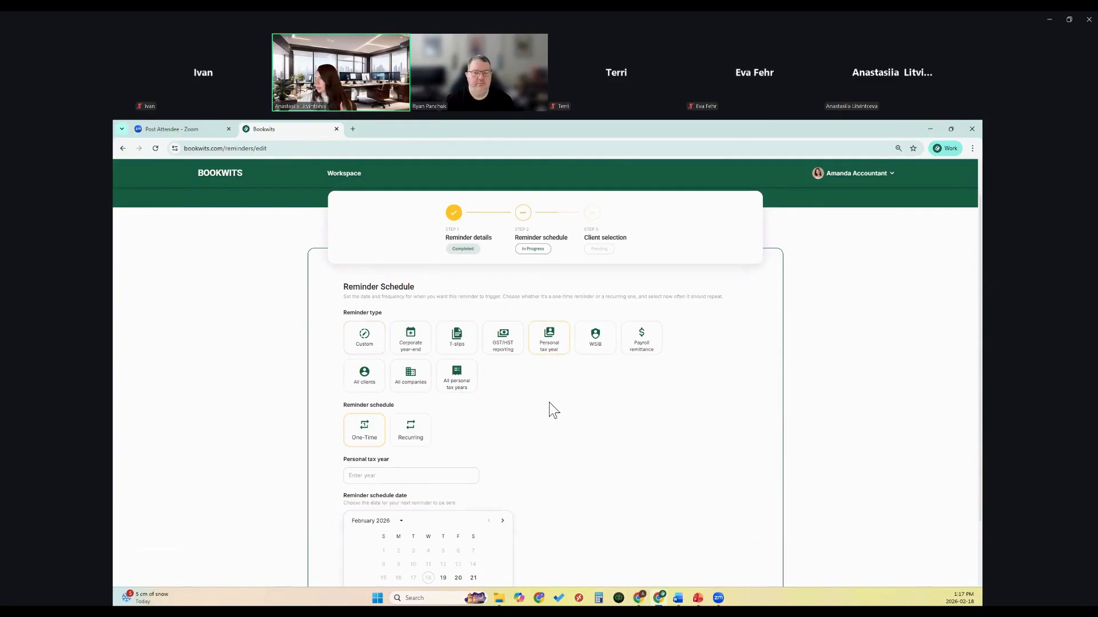
pyautogui.scroll(-2, 548, 409)
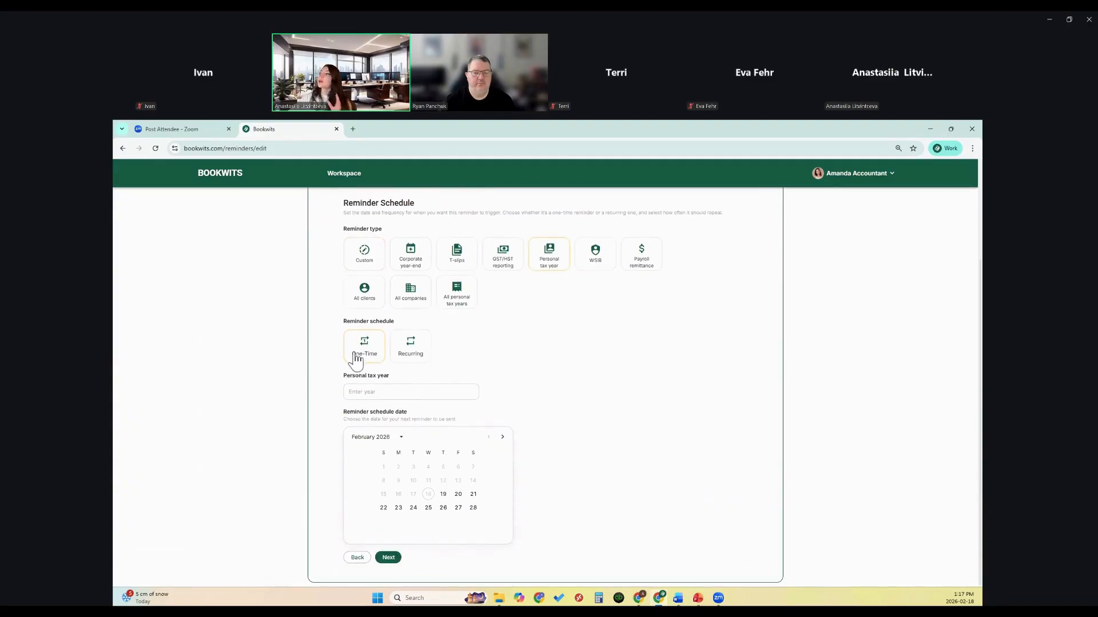
pyautogui.click(397, 391)
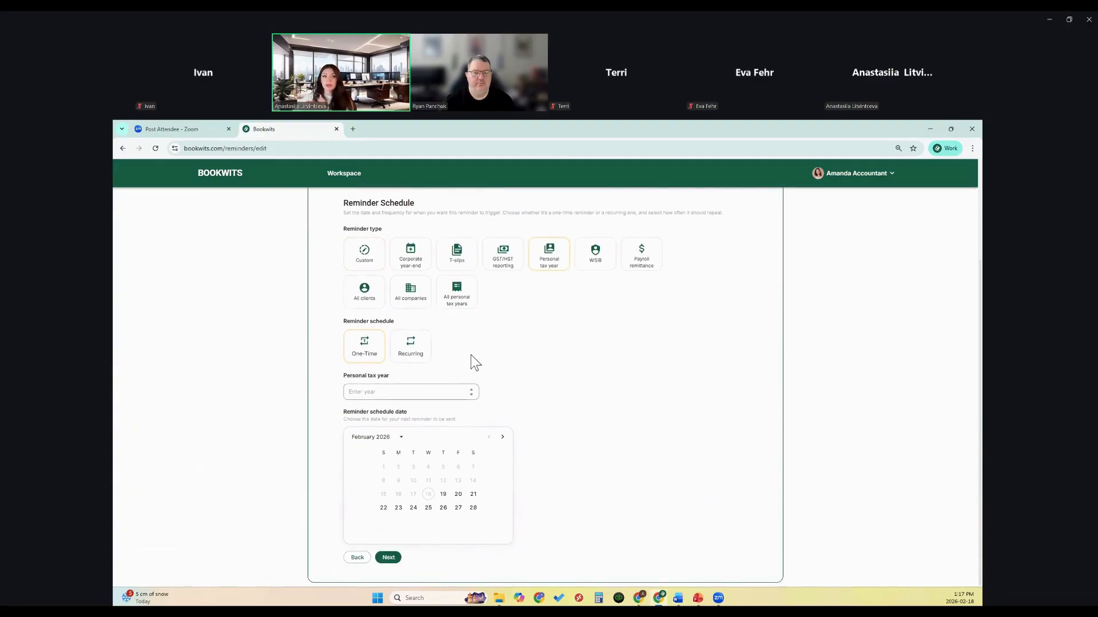
pyautogui.write('2025')
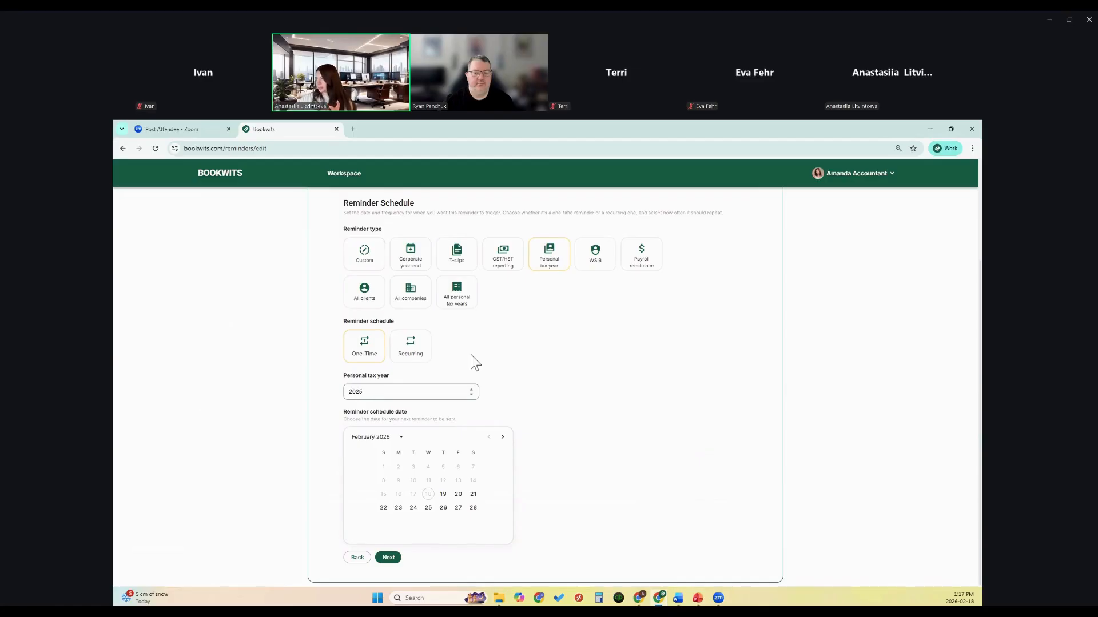
pyautogui.click(458, 495)
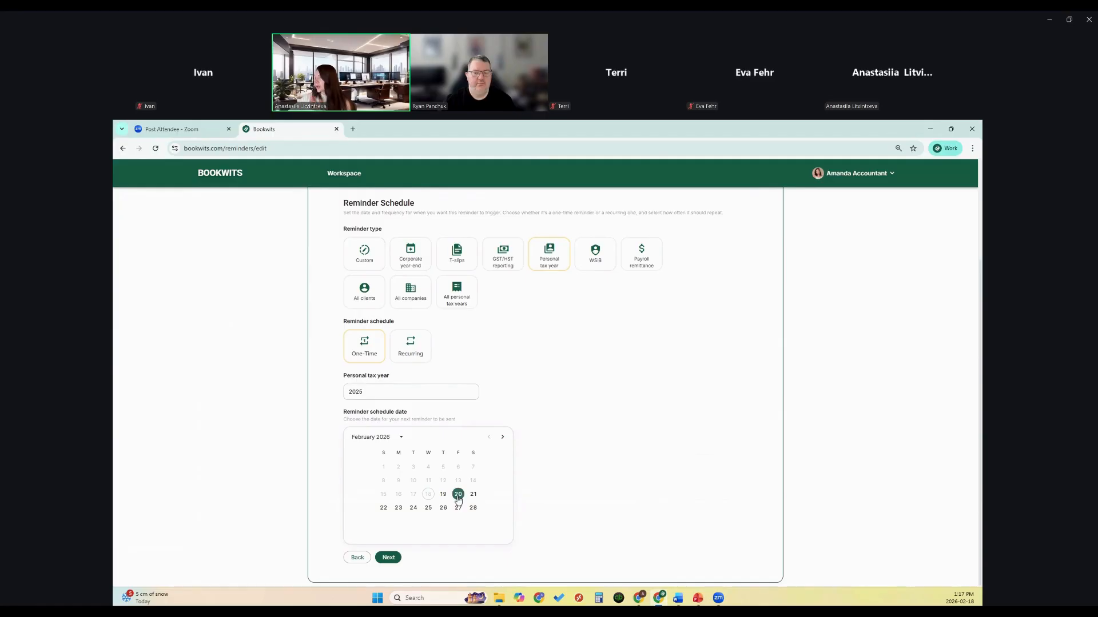
pyautogui.click(388, 558)
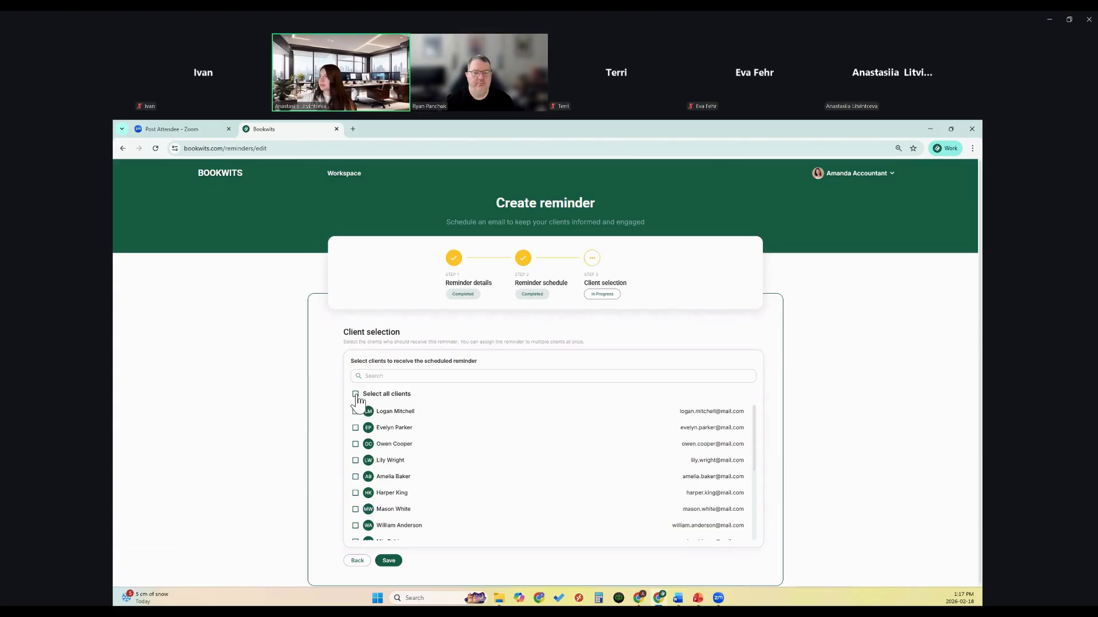
# Step: Select all clients as recipients and save the reminder
pyautogui.scroll(-5, 366, 406)
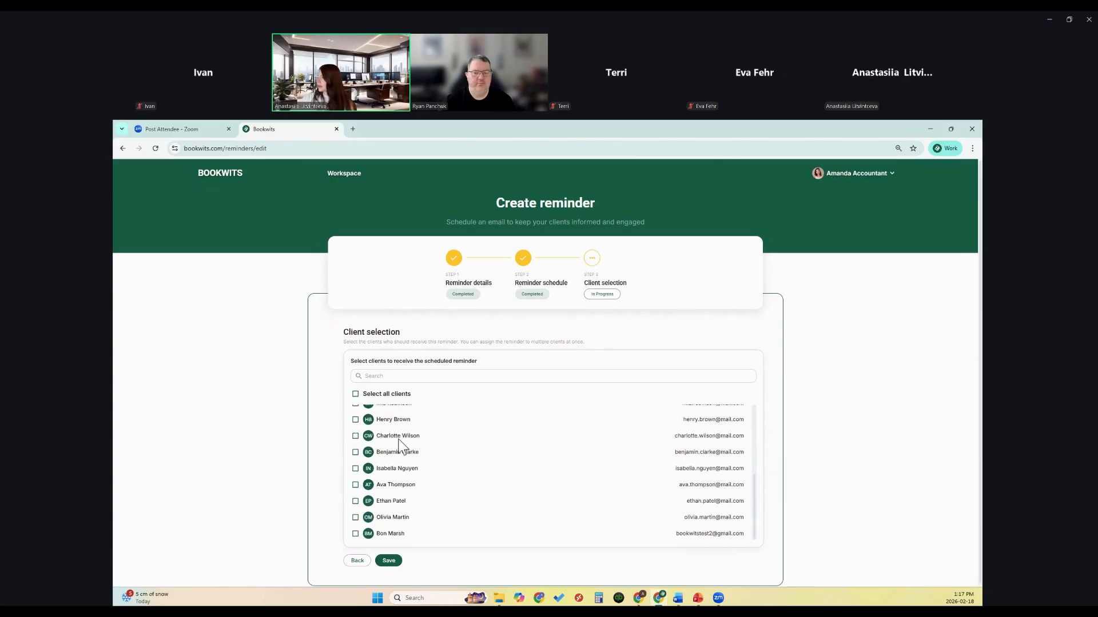
pyautogui.scroll(5, 400, 445)
pyautogui.click(356, 393)
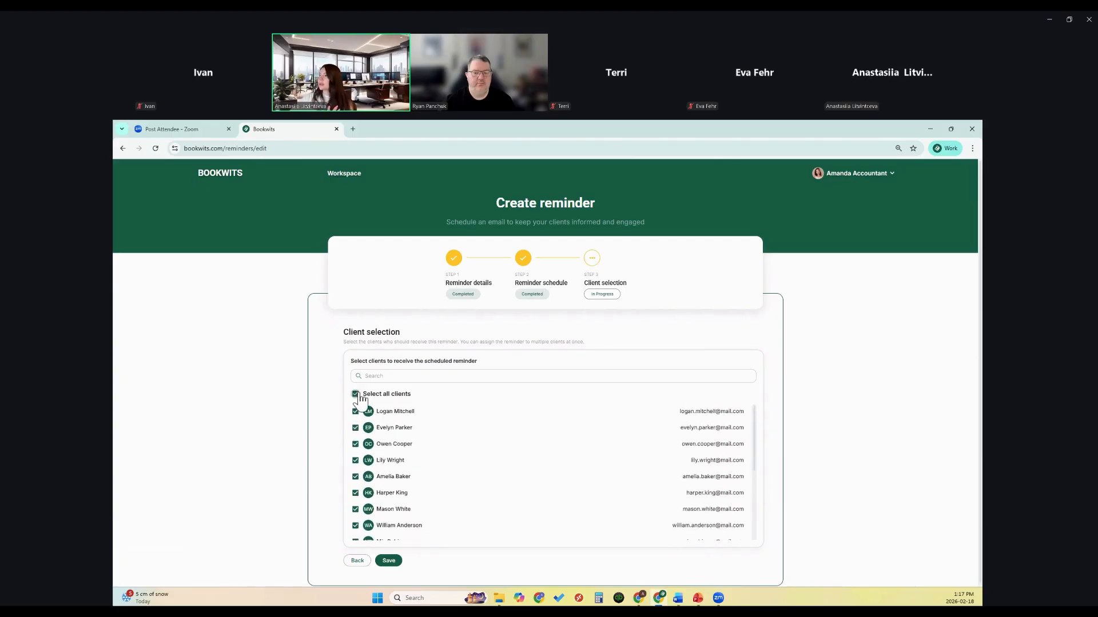
pyautogui.click(389, 562)
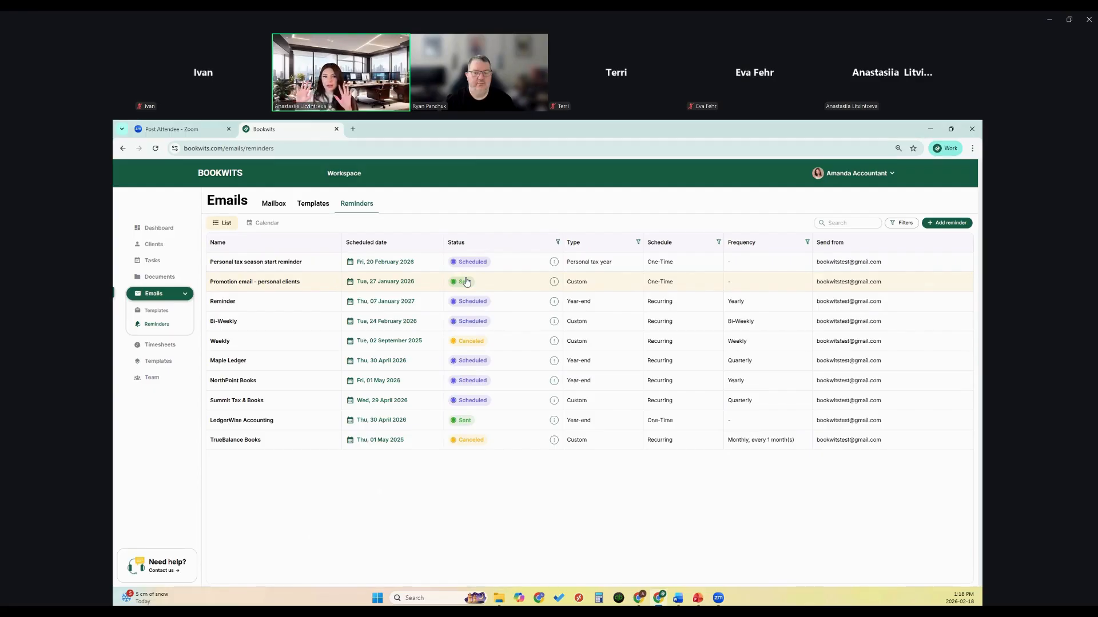
# Step: Browse the Tasks, Emails and Personal checklists templates, then go back to Clients
pyautogui.click(166, 362)
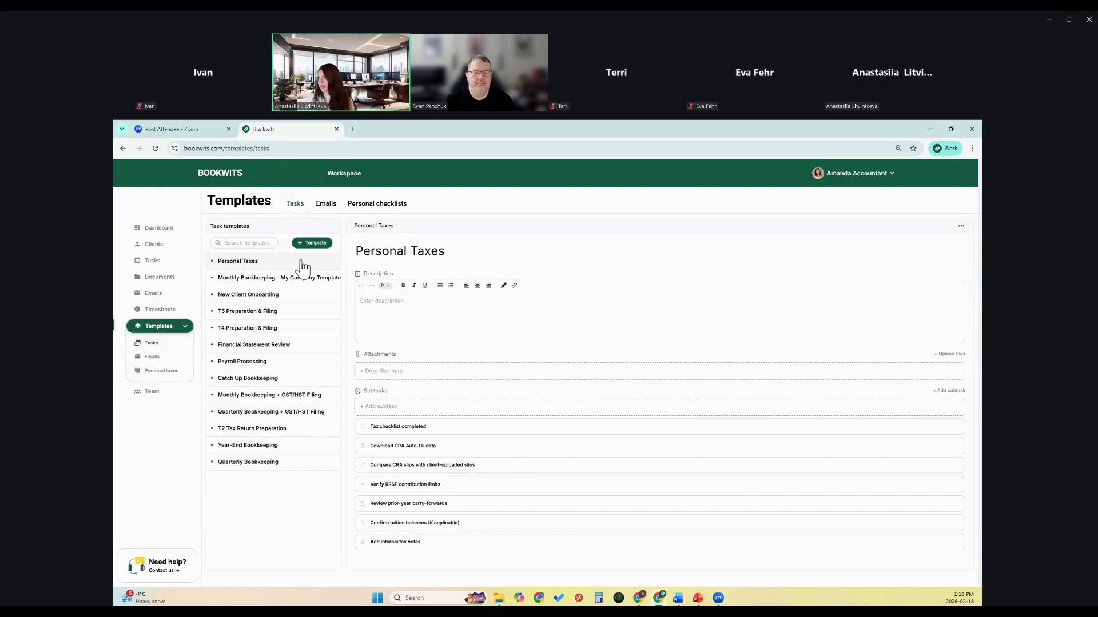
pyautogui.click(327, 209)
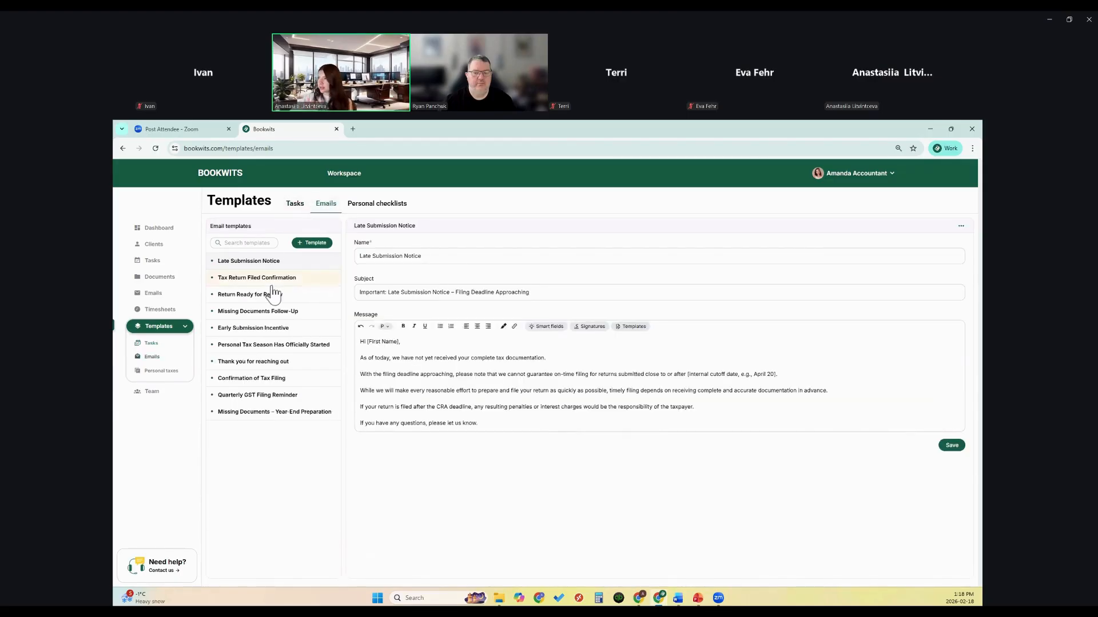
pyautogui.click(373, 211)
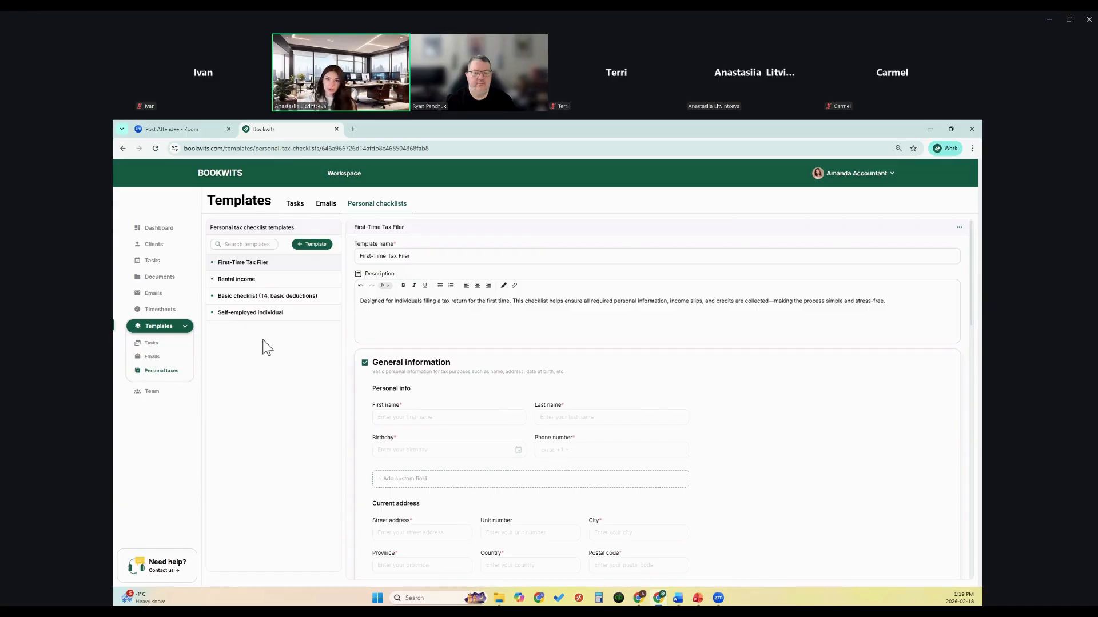
pyautogui.click(162, 248)
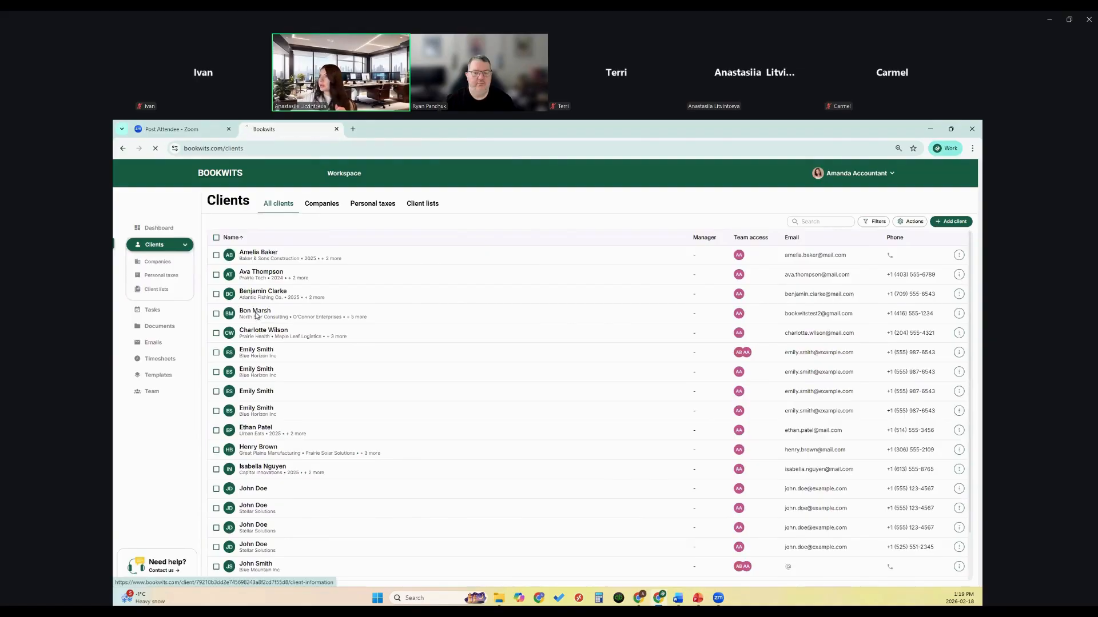
# Step: Open the client's 2025 personal tax year and start sending a checklist
pyautogui.click(255, 314)
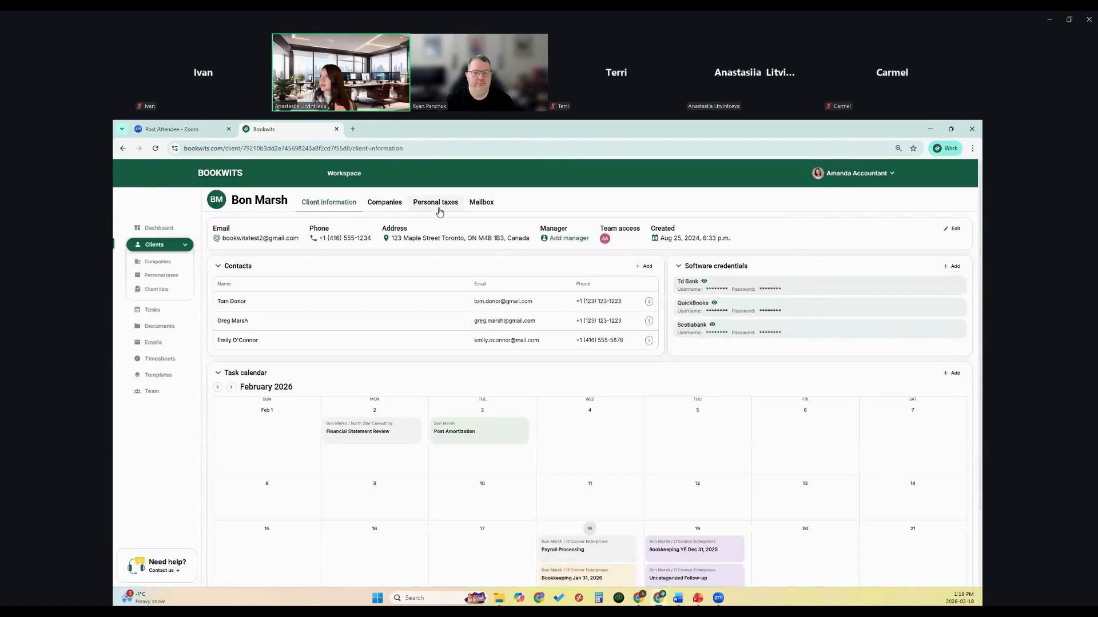
pyautogui.click(438, 209)
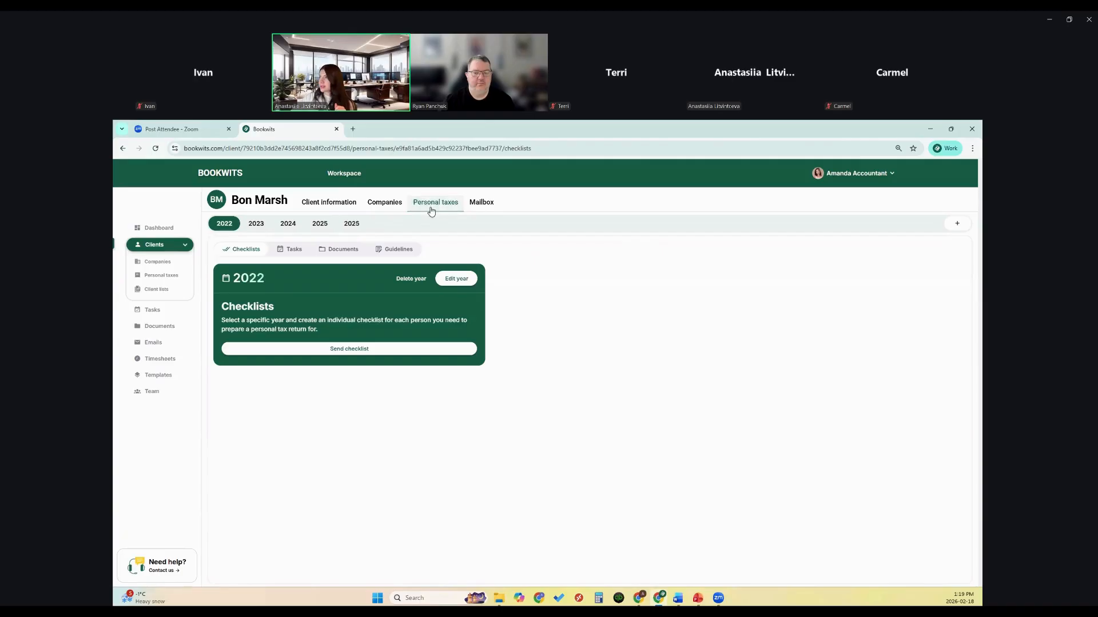
pyautogui.click(347, 225)
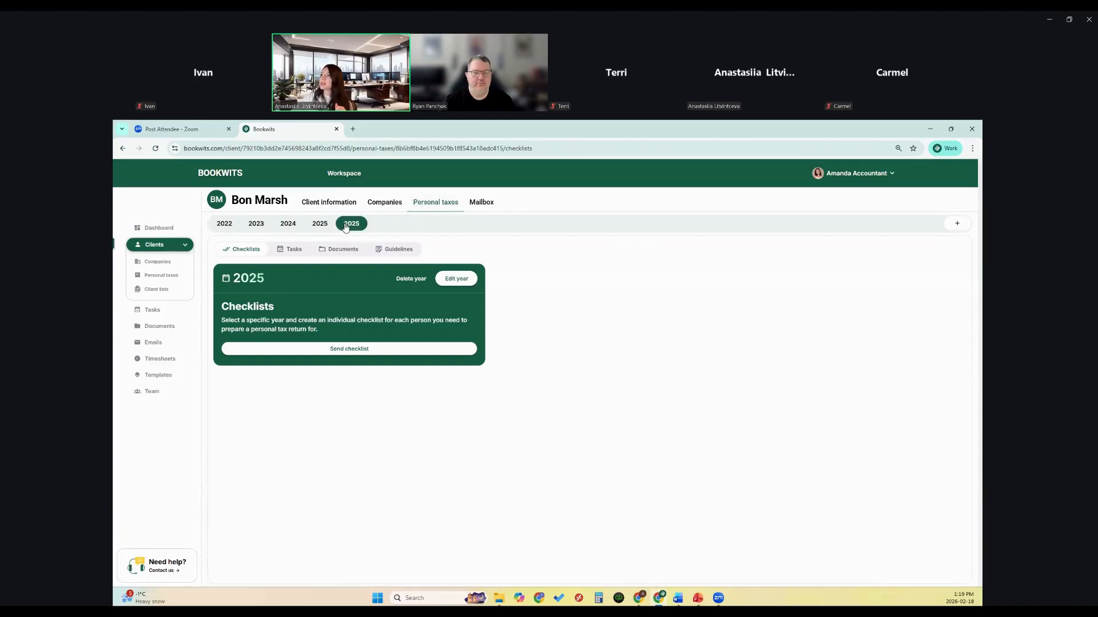
pyautogui.click(329, 349)
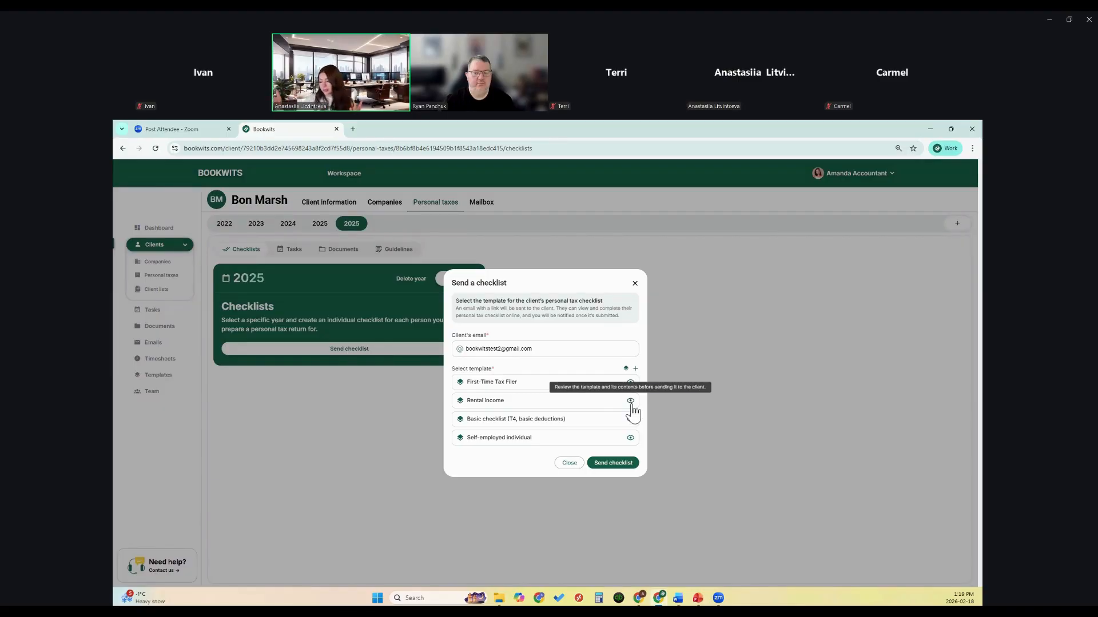
# Step: Preview the Rental income checklist template, including its Additional details section
pyautogui.click(630, 401)
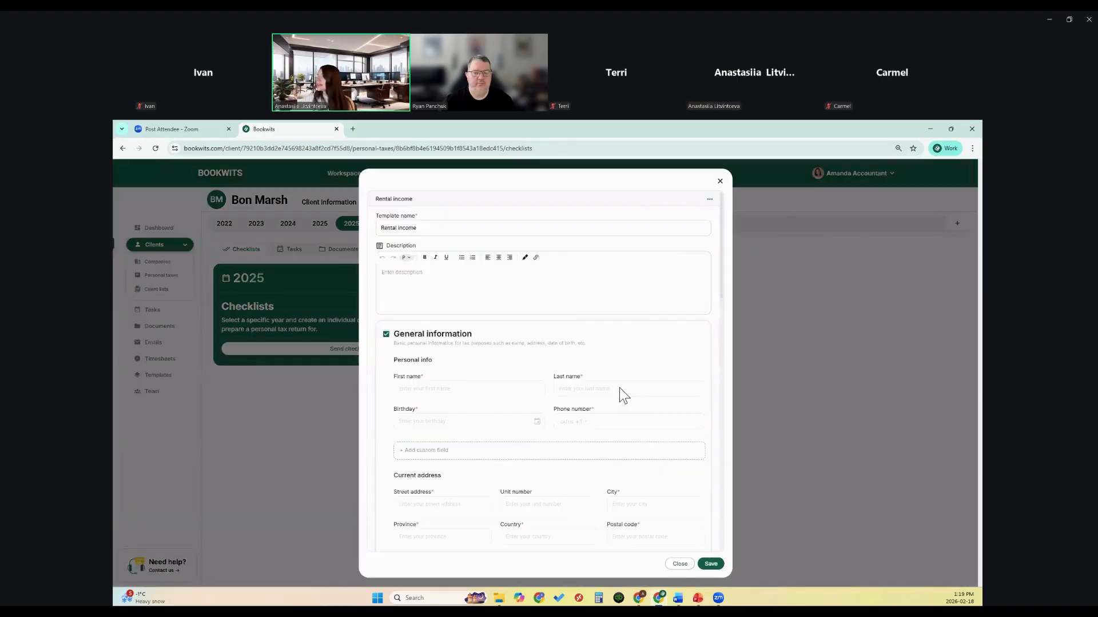
pyautogui.scroll(-10, 571, 366)
pyautogui.scroll(-5, 621, 451)
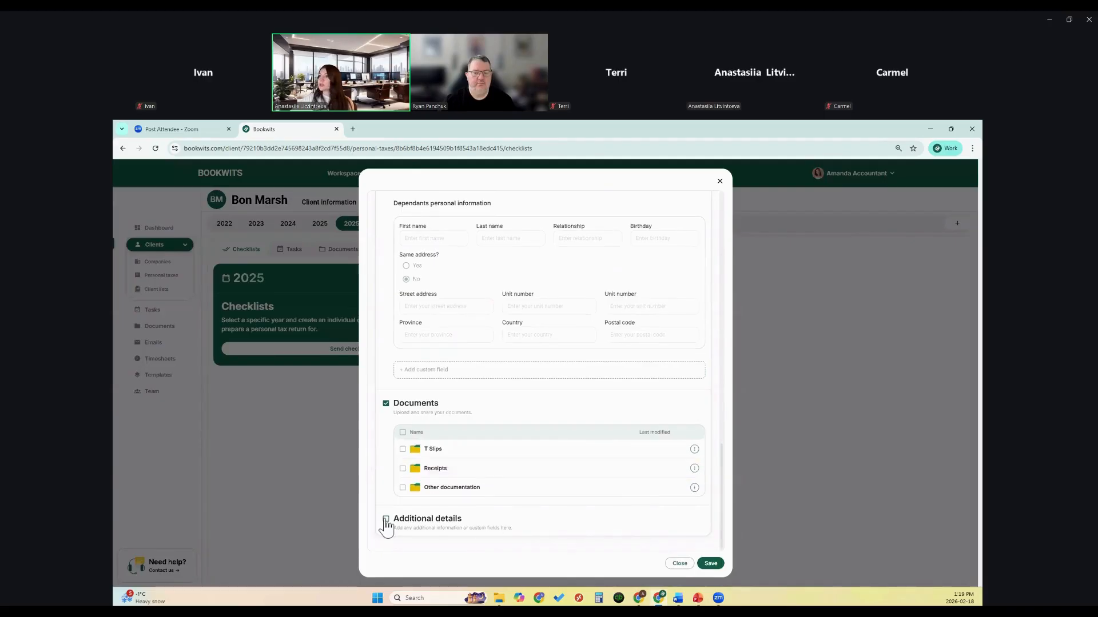
pyautogui.click(386, 521)
pyautogui.scroll(-1, 492, 522)
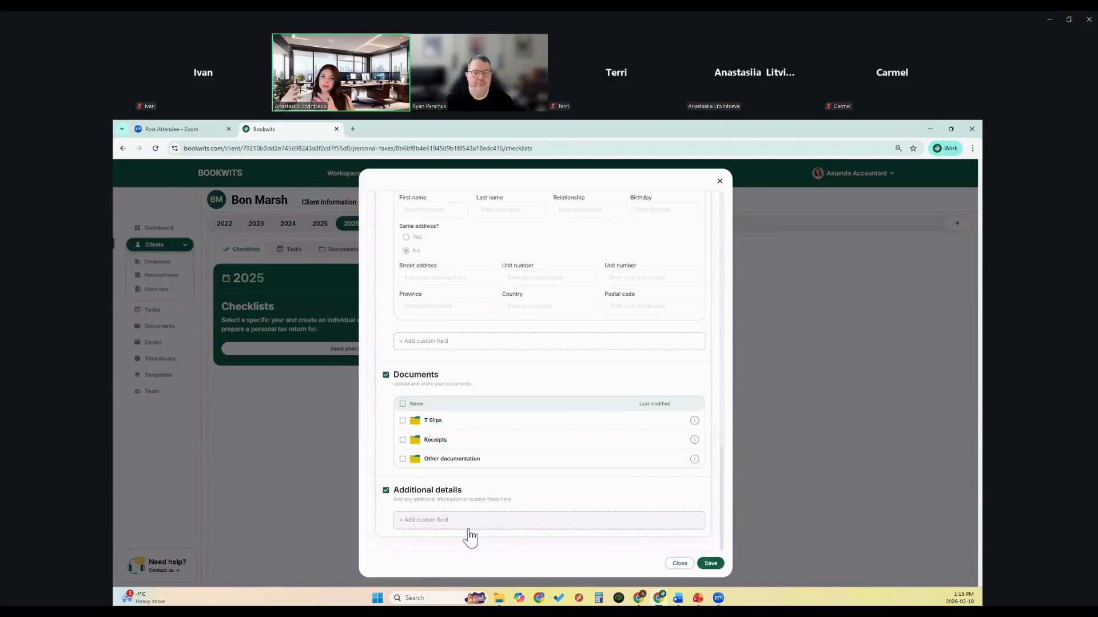
pyautogui.click(680, 564)
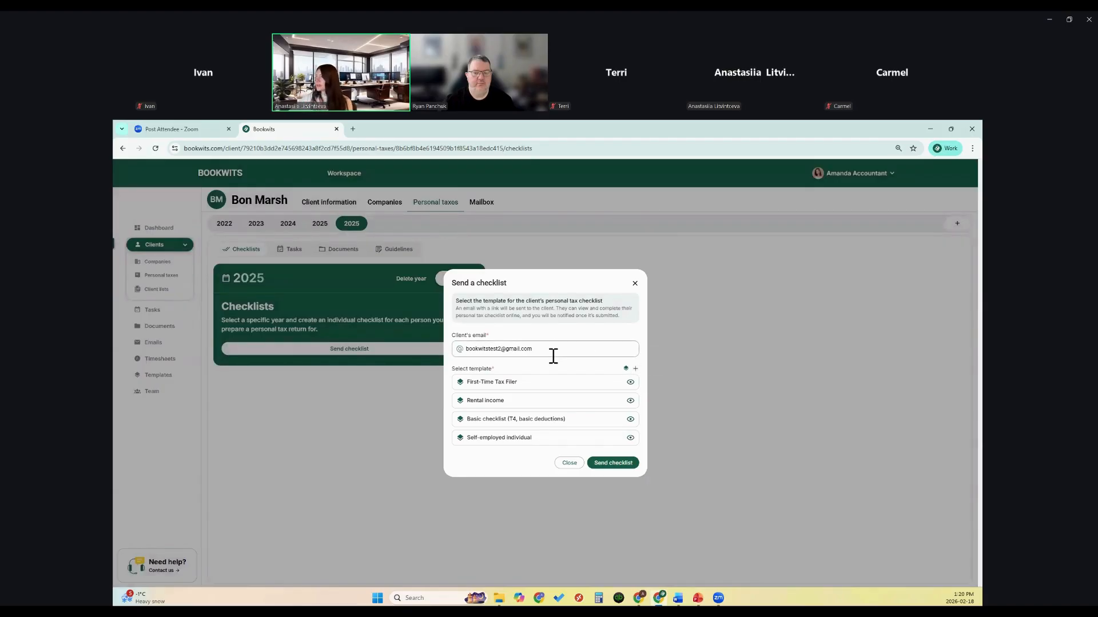
# Step: Send the checklist using the Basic checklist (T4, basic deductions) template
pyautogui.click(611, 464)
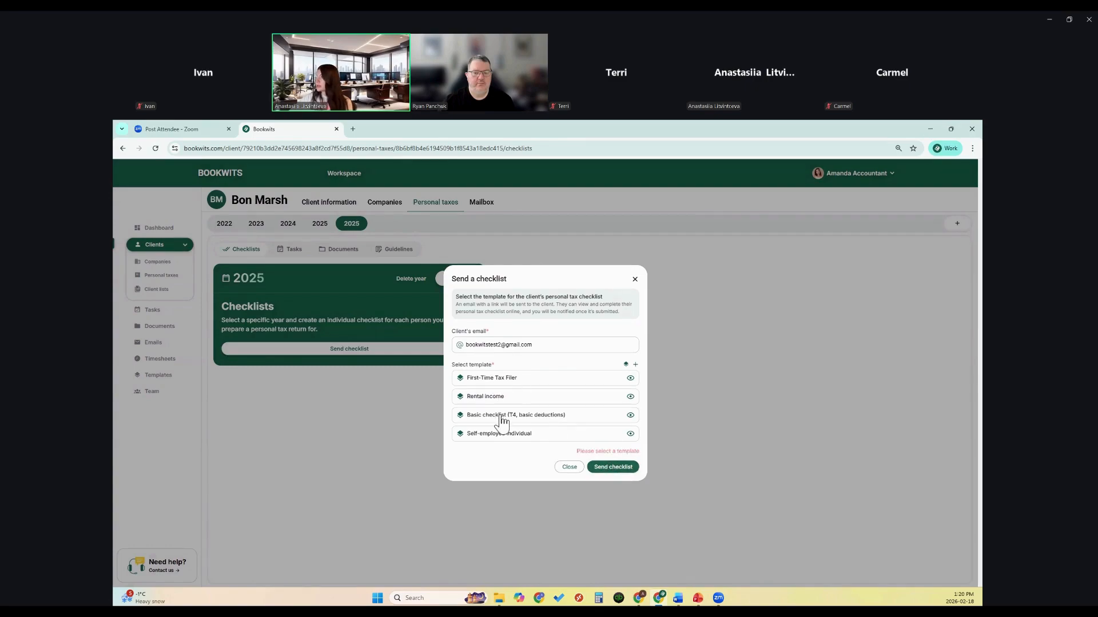
pyautogui.click(501, 416)
pyautogui.click(611, 467)
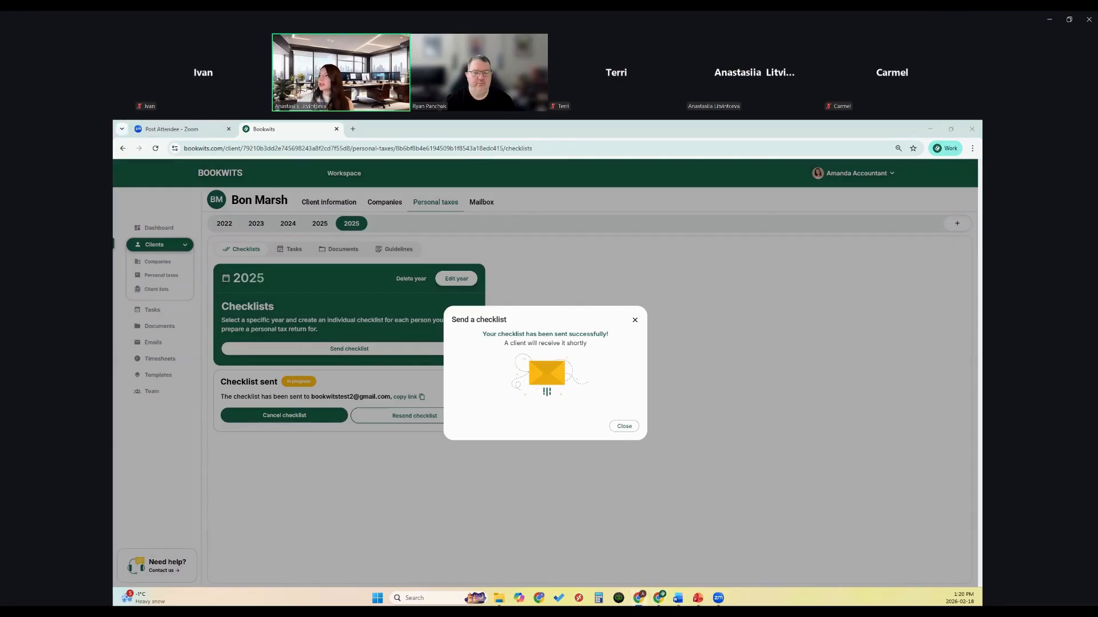
# Step: Open the Checklist received email in Gmail and view its Checklist 2025 form
pyautogui.click(780, 220)
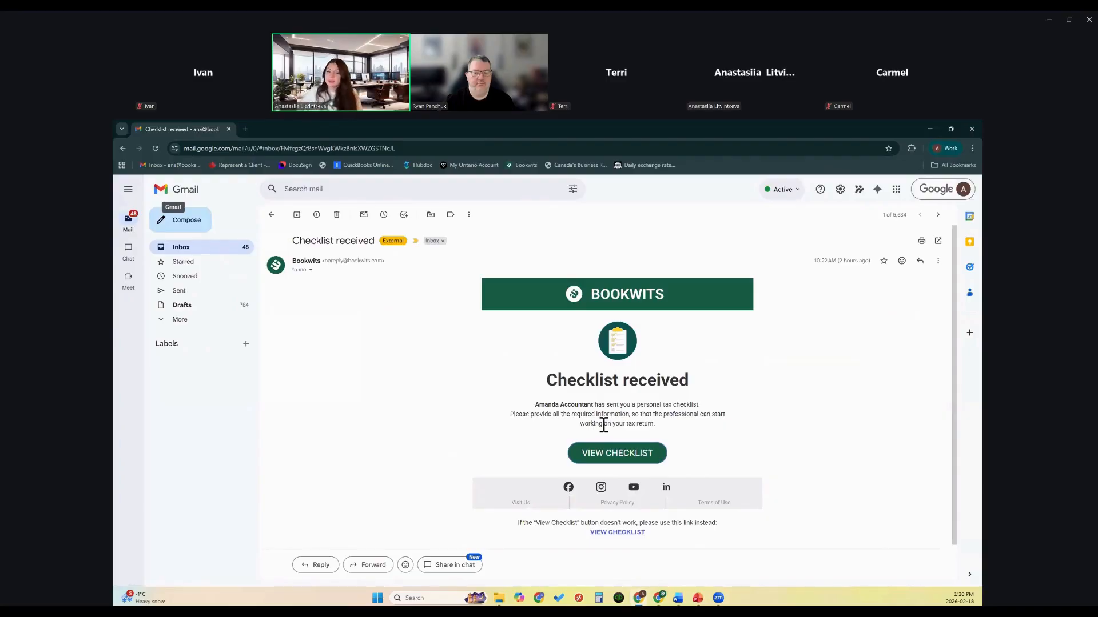
pyautogui.click(635, 455)
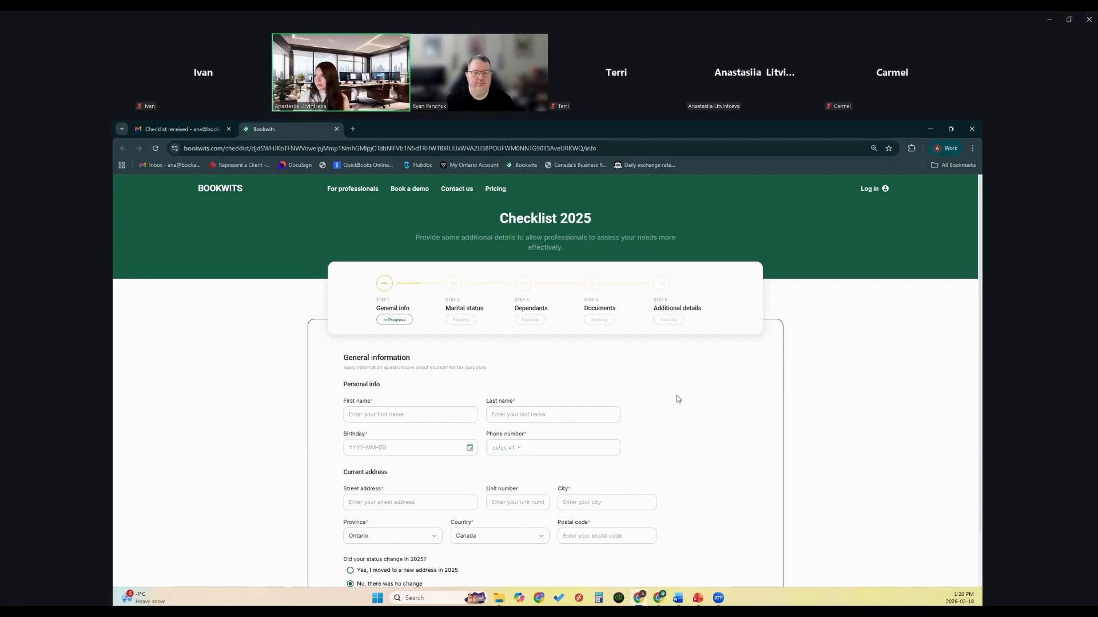
# Step: Enter the client's first and last name and set the birthday to 1984-02-01
pyautogui.click(408, 415)
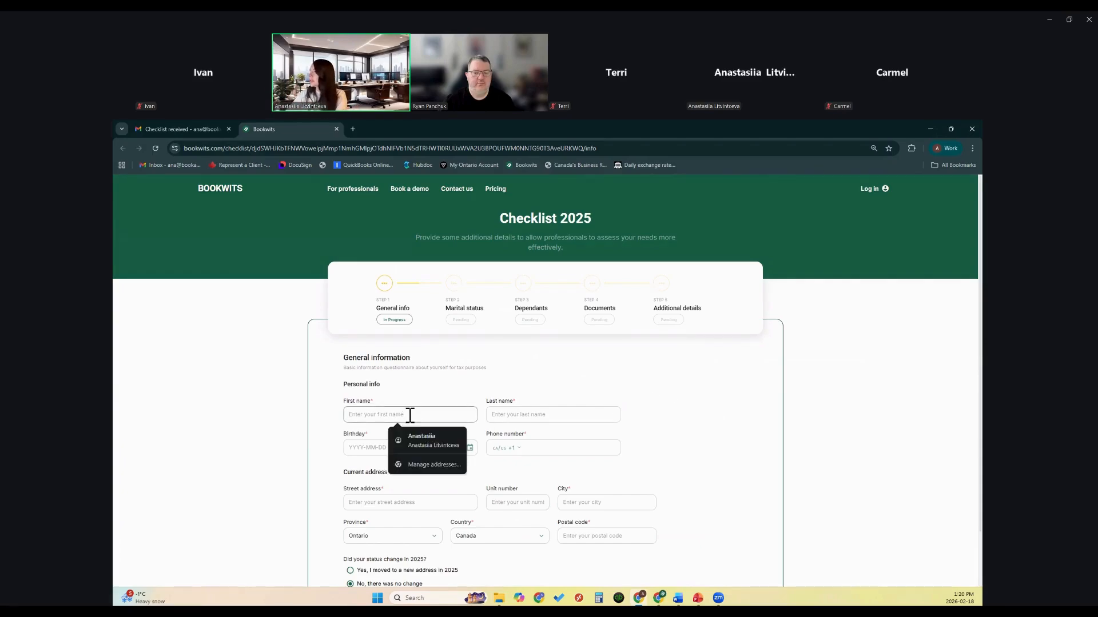
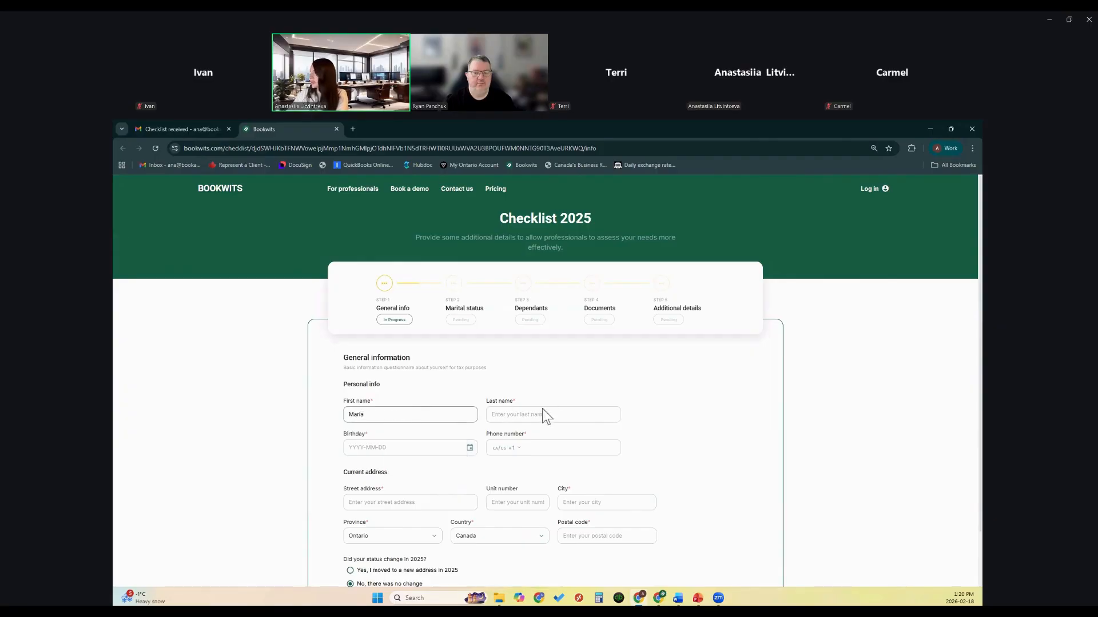
pyautogui.click(539, 414)
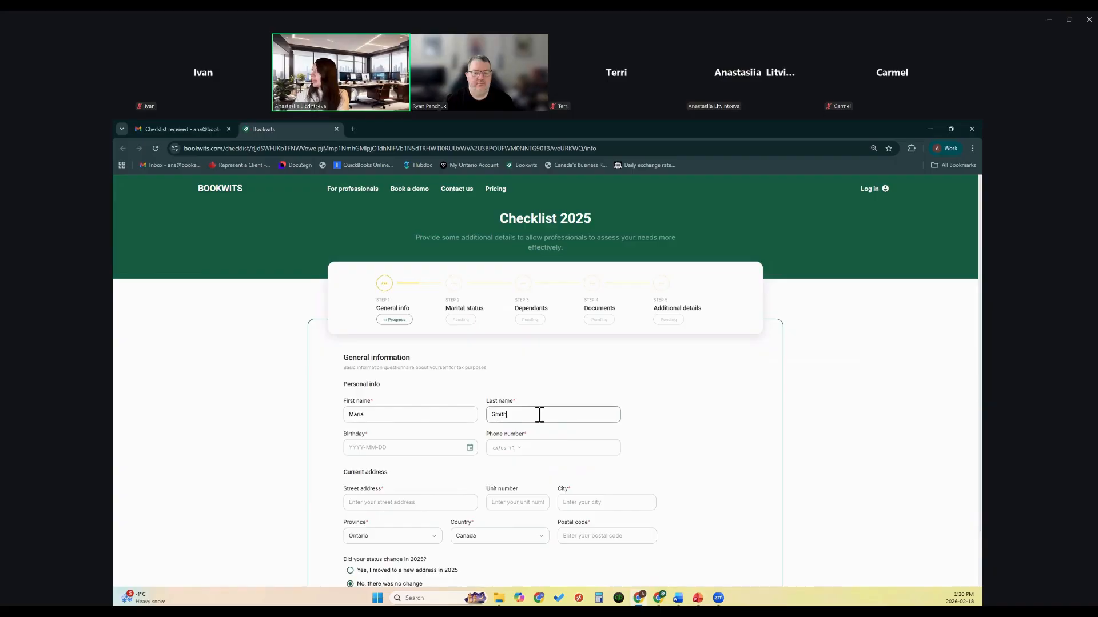
pyautogui.scroll(-1, 515, 420)
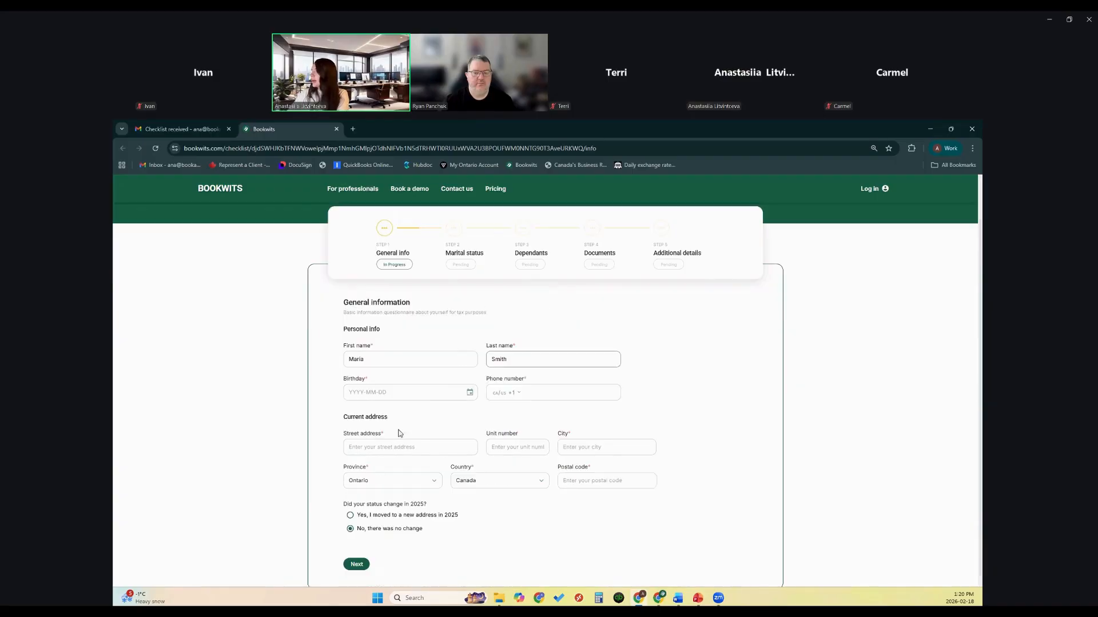
pyautogui.click(364, 391)
pyautogui.click(535, 428)
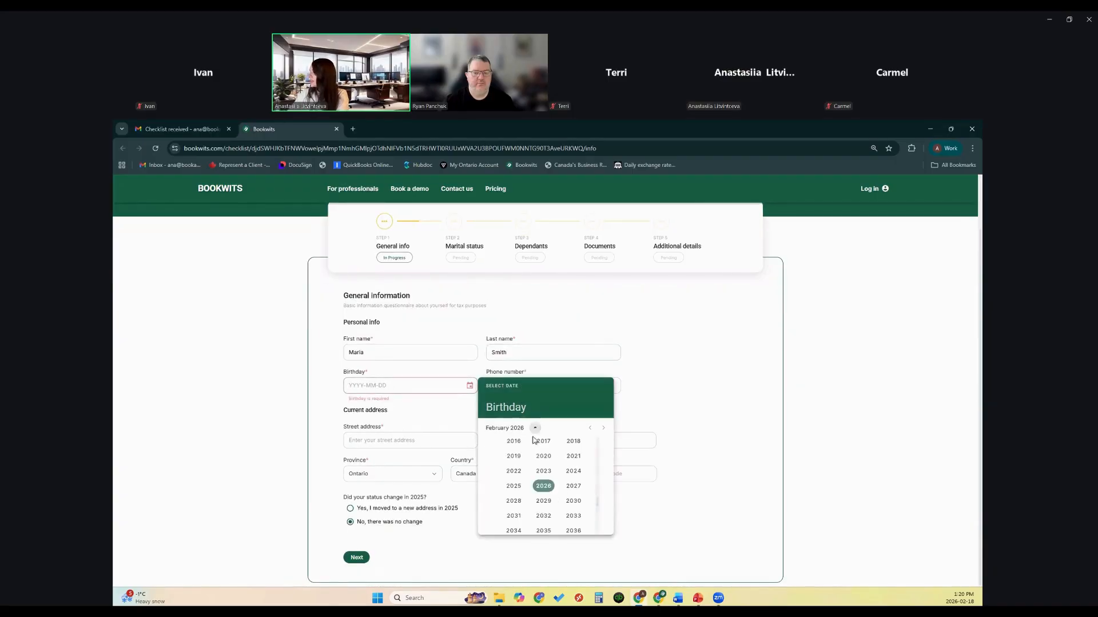
pyautogui.scroll(5, 535, 452)
pyautogui.click(540, 463)
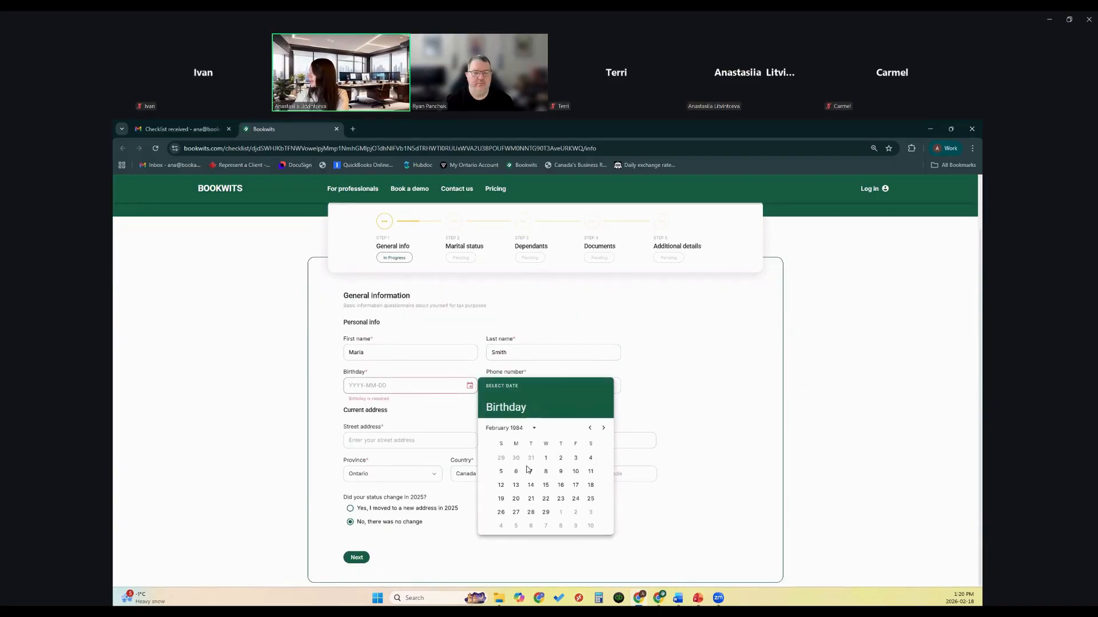
pyautogui.click(545, 457)
pyautogui.click(652, 407)
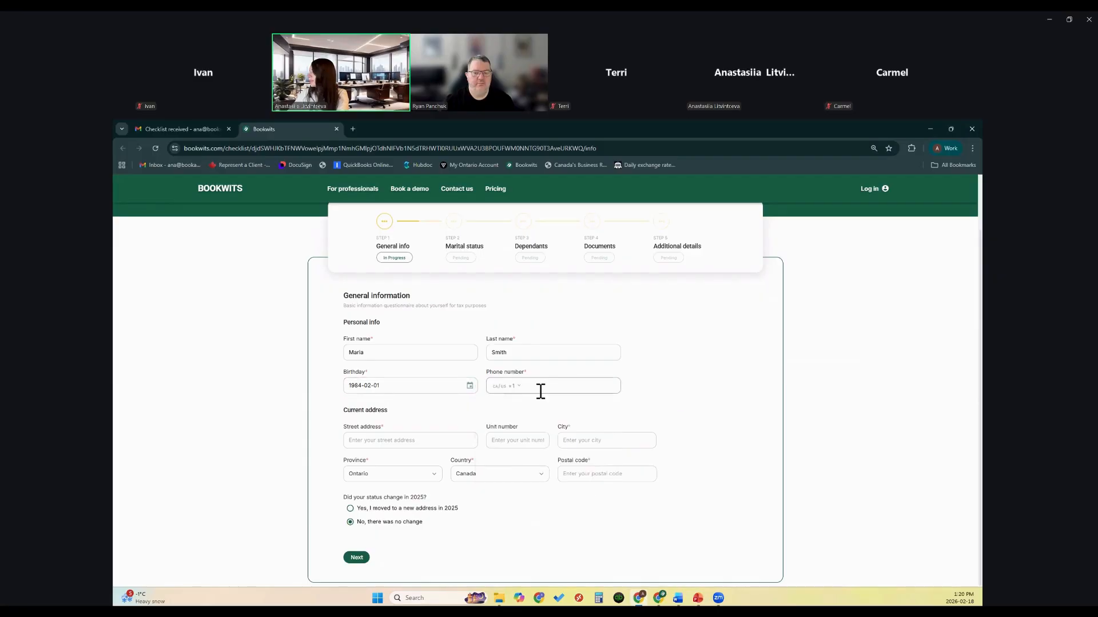
# Step: Fill in the client's phone number, street, city and postal code, then continue to Marital status
pyautogui.click(543, 387)
pyautogui.write('0000000000')
pyautogui.click(423, 439)
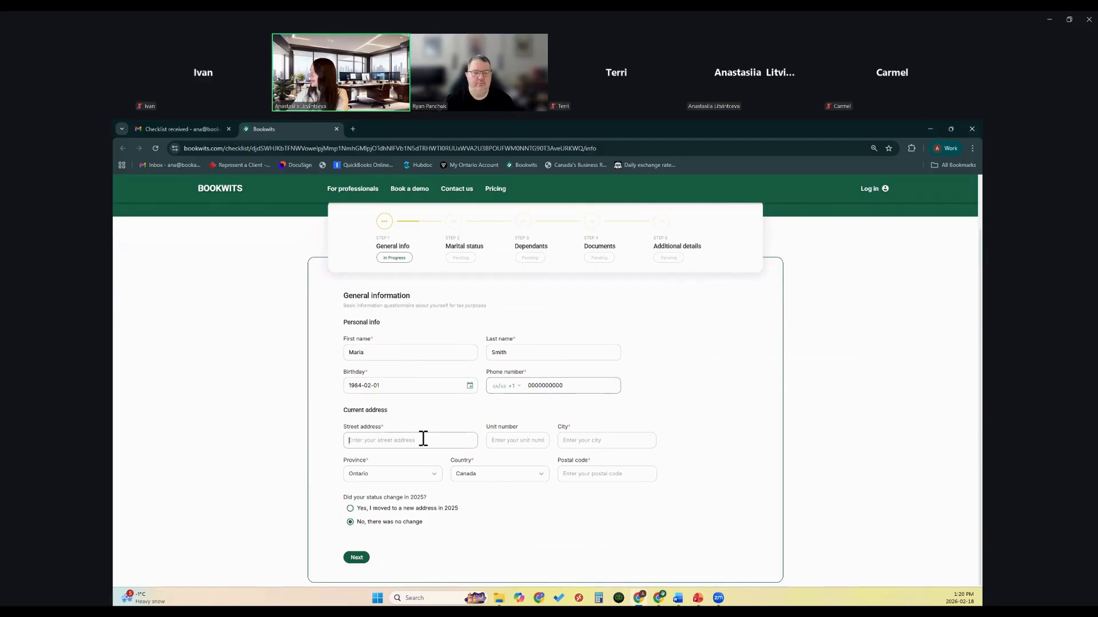
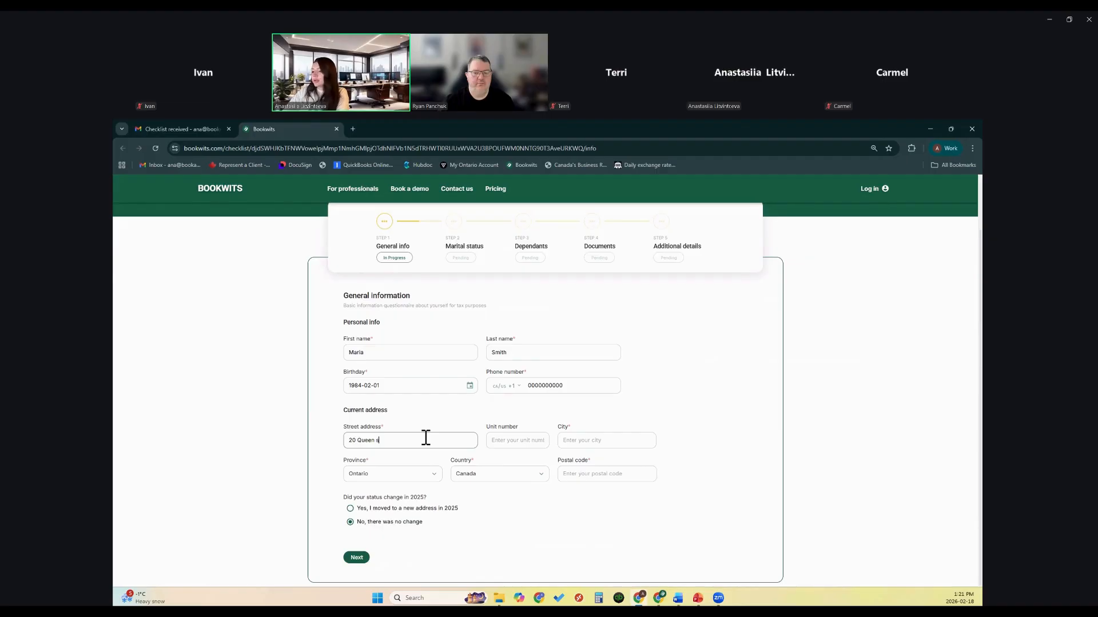
pyautogui.click(583, 440)
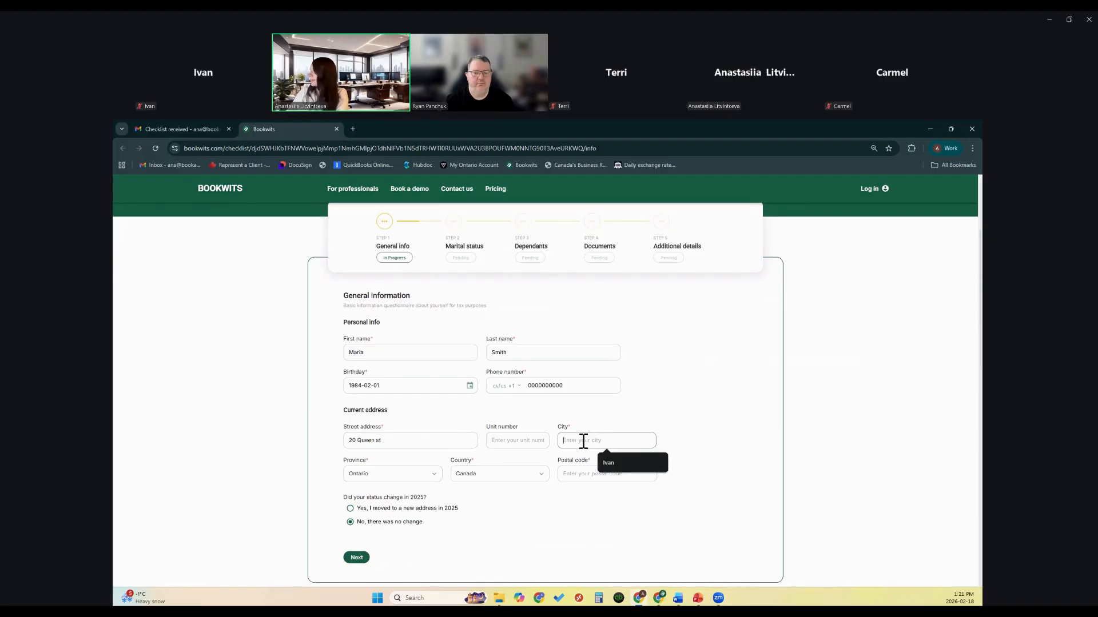
pyautogui.write('Toronto')
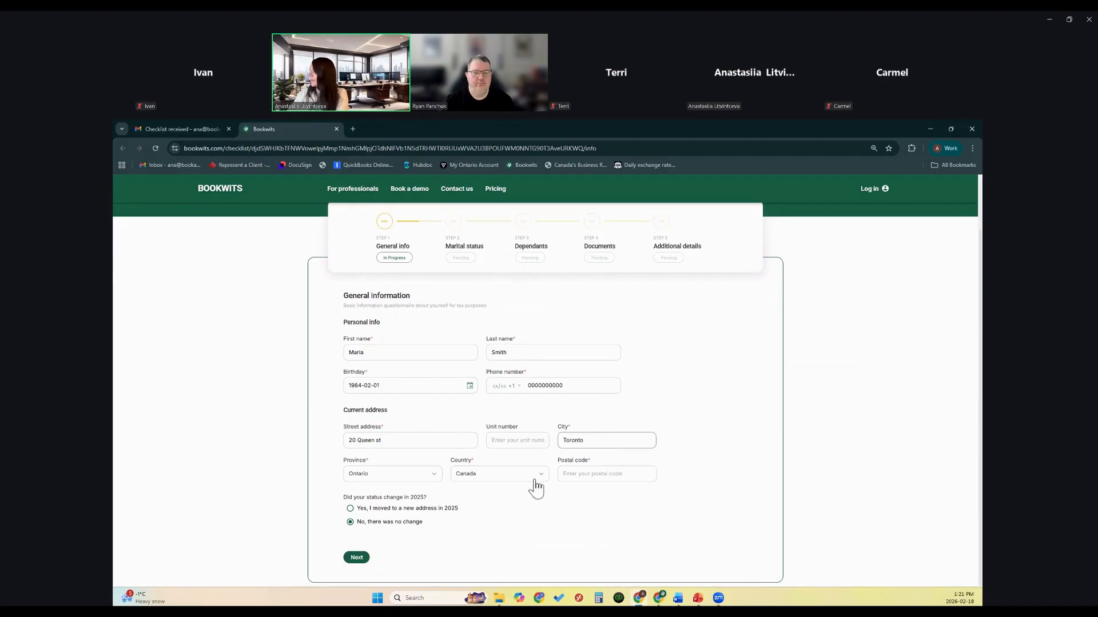
pyautogui.click(570, 479)
pyautogui.write('00000')
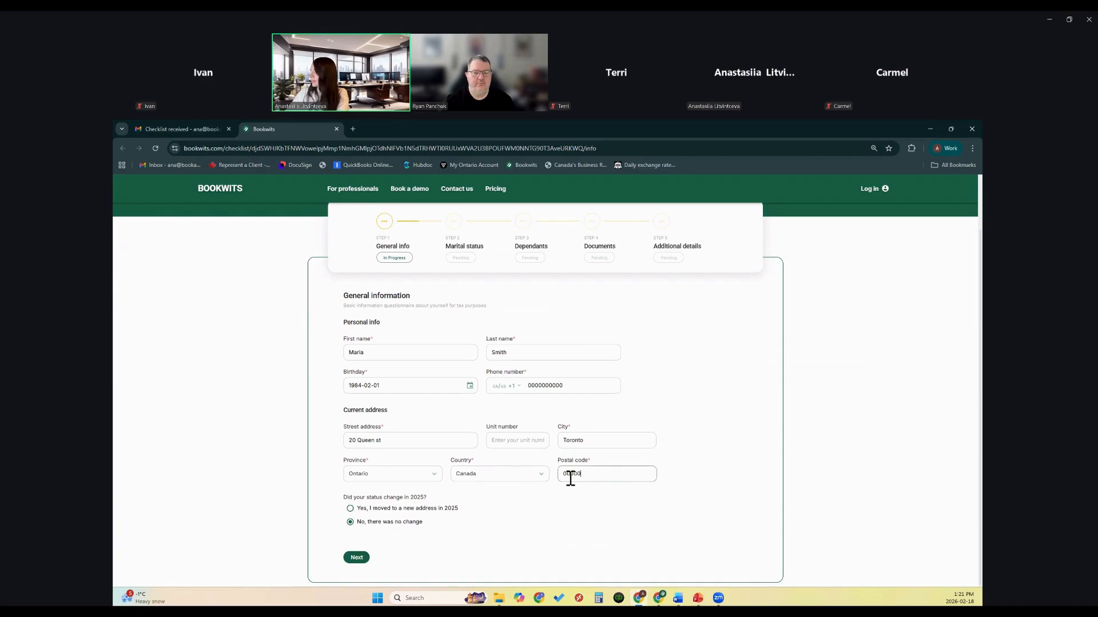
pyautogui.write('0')
pyautogui.click(361, 559)
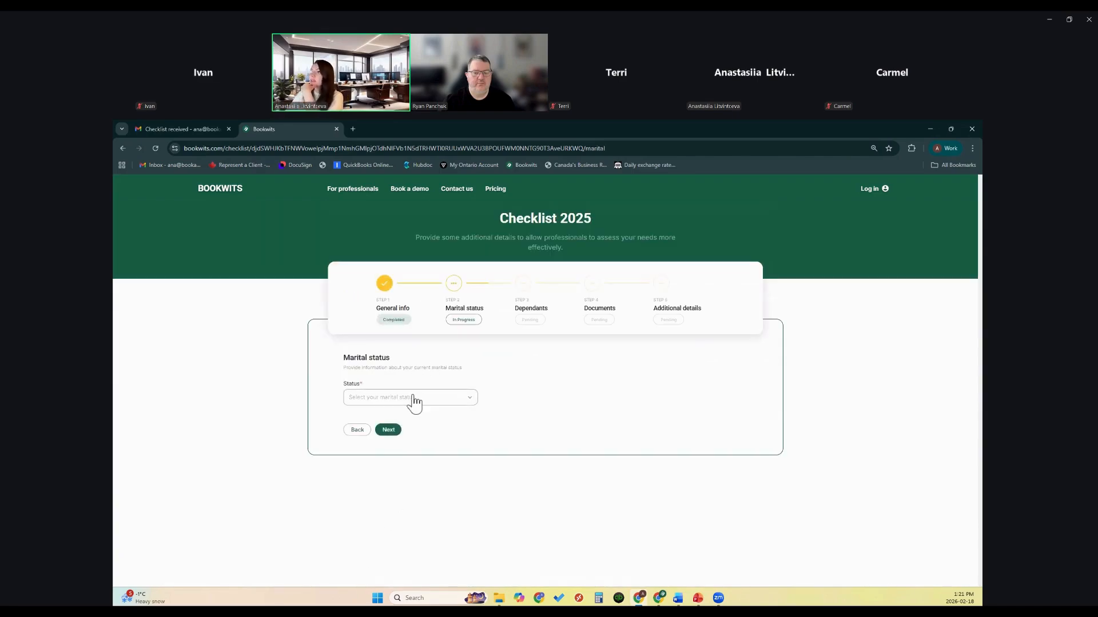
# Step: Answer the marital status question and continue to the Dependants step
pyautogui.click(414, 401)
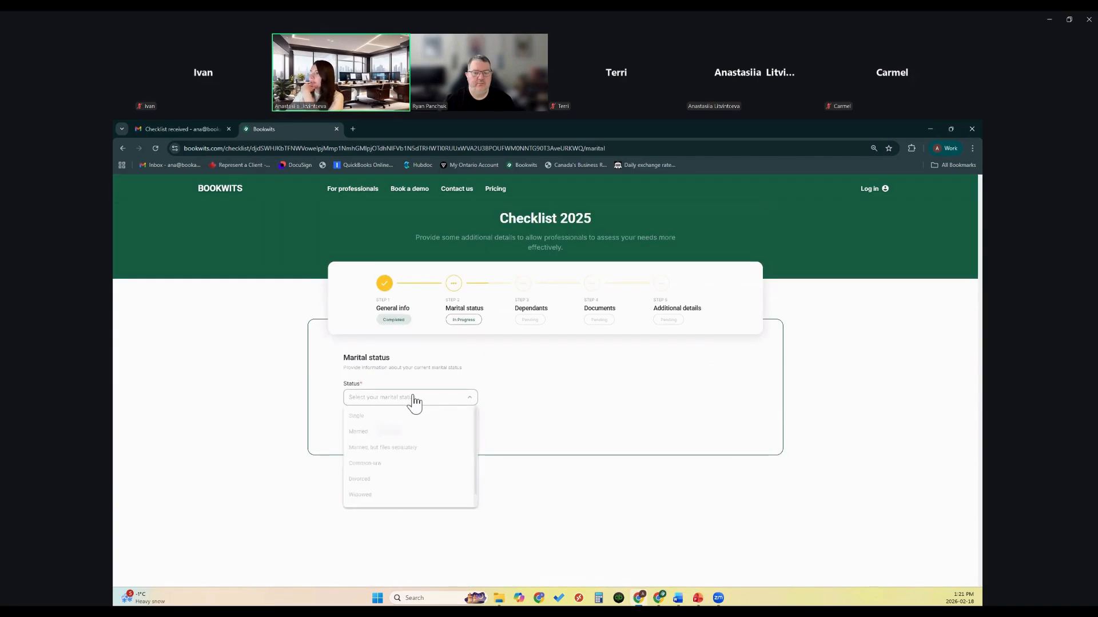
pyautogui.click(392, 434)
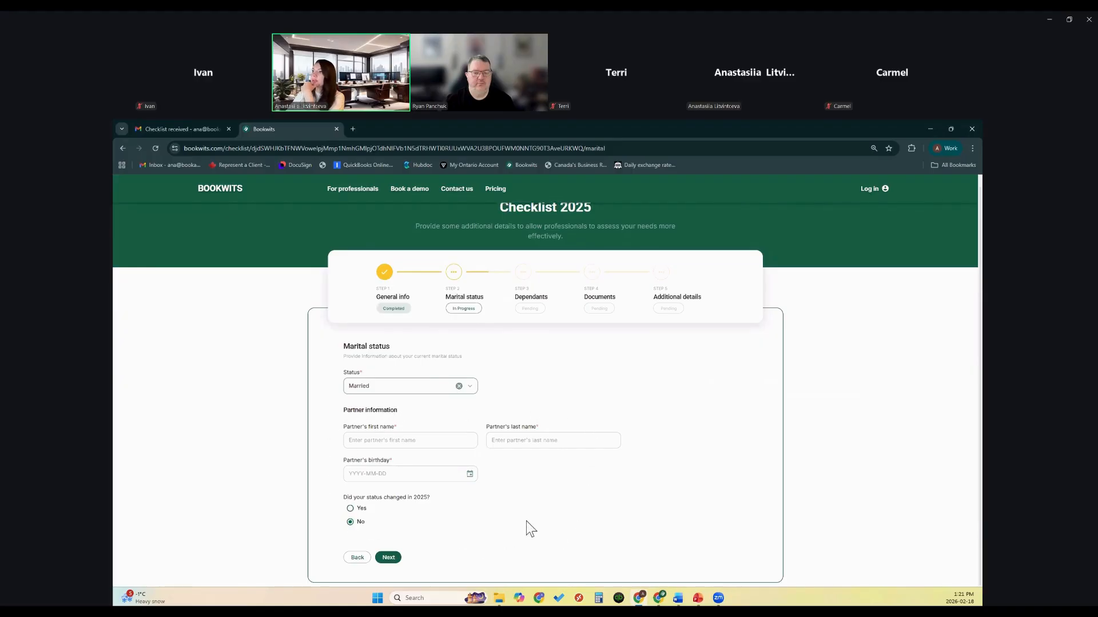
pyautogui.click(458, 387)
pyautogui.click(389, 432)
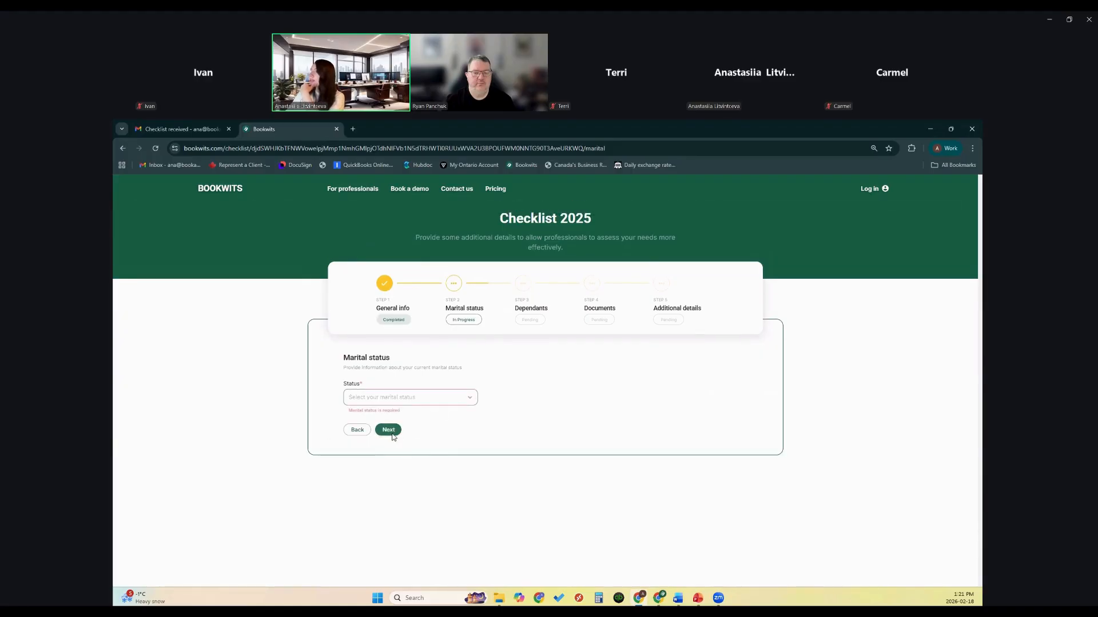
pyautogui.click(411, 400)
pyautogui.click(399, 433)
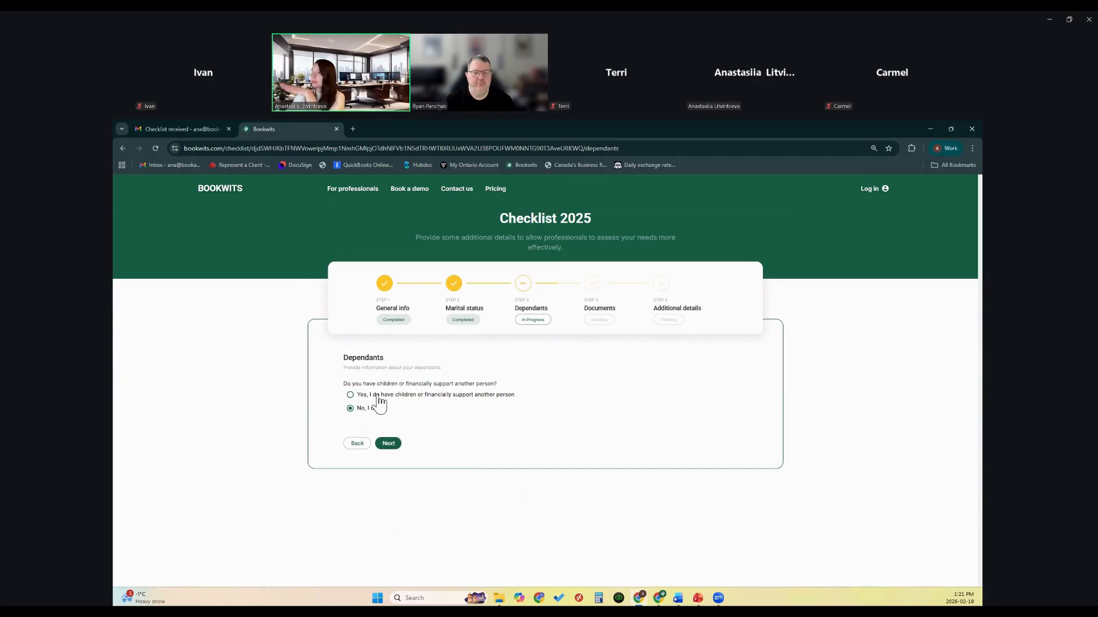
# Step: Answer no dependants, advance past Documents to Additional details, then switch to the accountant's window
pyautogui.click(378, 396)
pyautogui.scroll(-1, 379, 403)
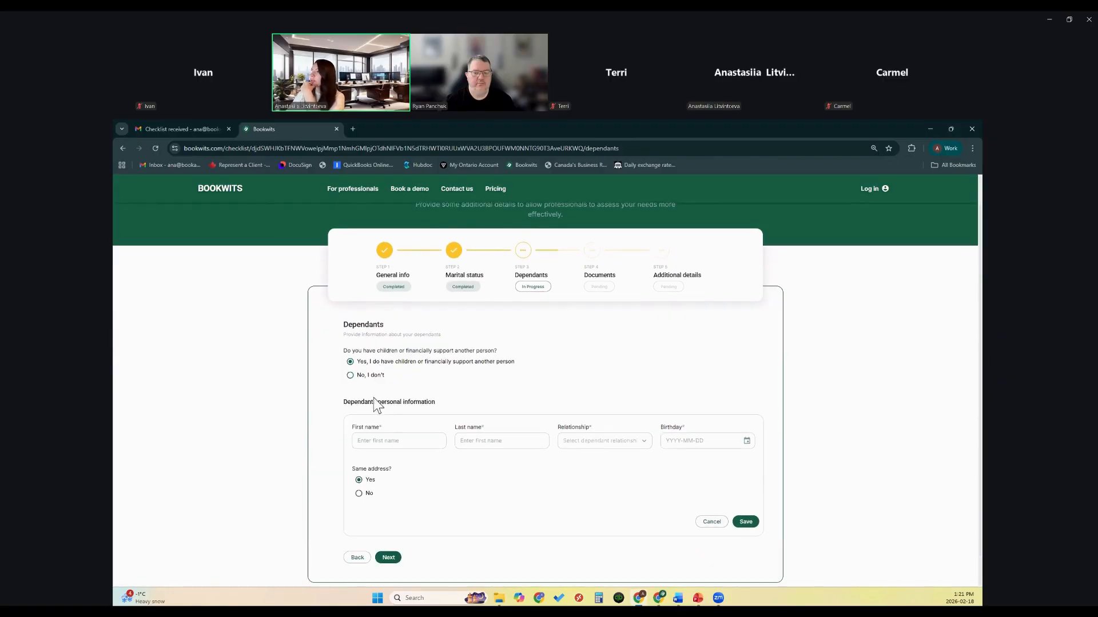
pyautogui.click(350, 375)
pyautogui.click(390, 443)
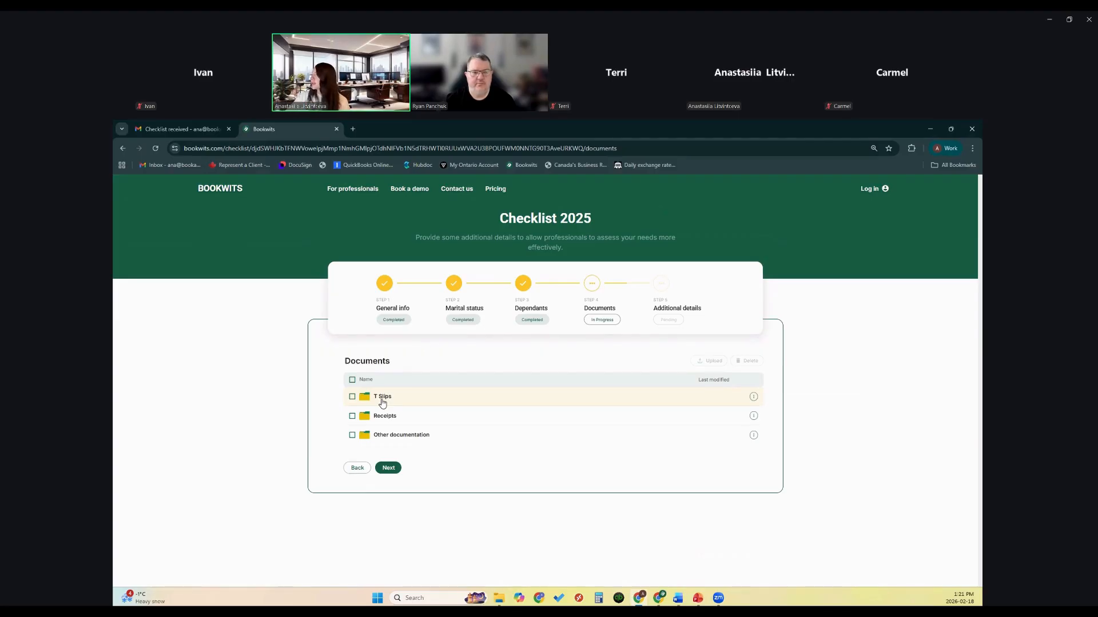
pyautogui.click(398, 471)
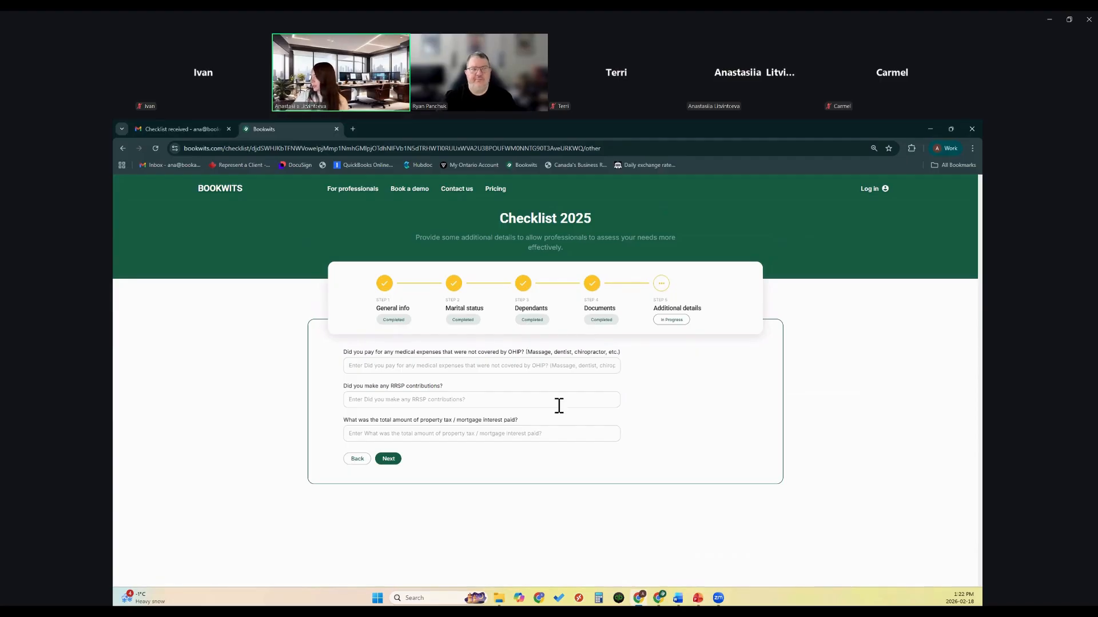
pyautogui.click(658, 598)
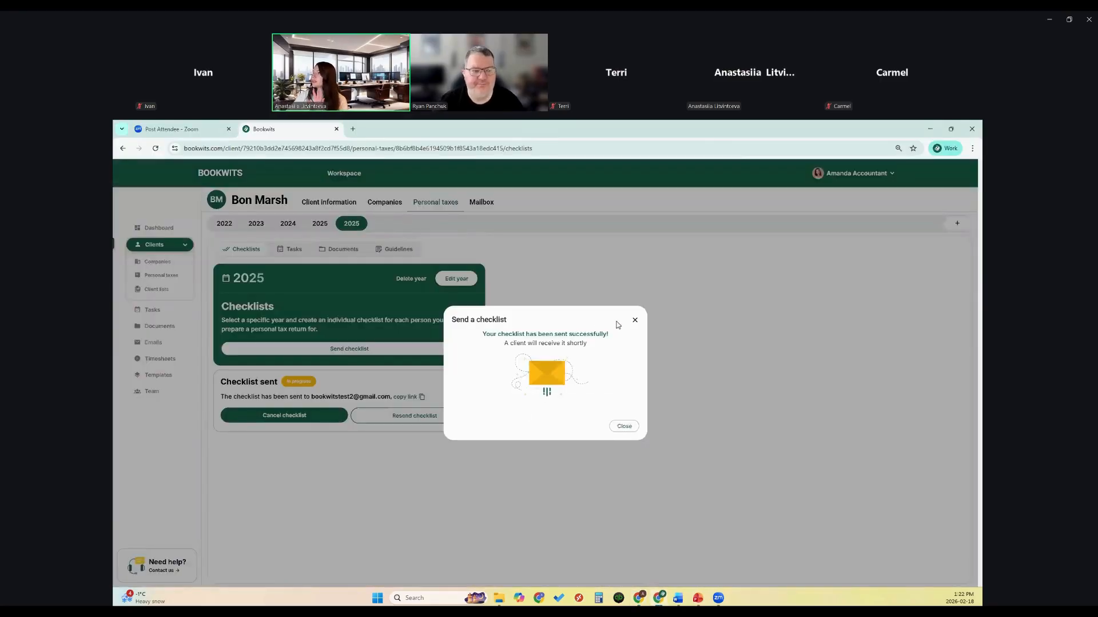
# Step: Dismiss the checklist-sent confirmation, open the 2025 tax year, and scroll through the submitted answers
pyautogui.click(635, 320)
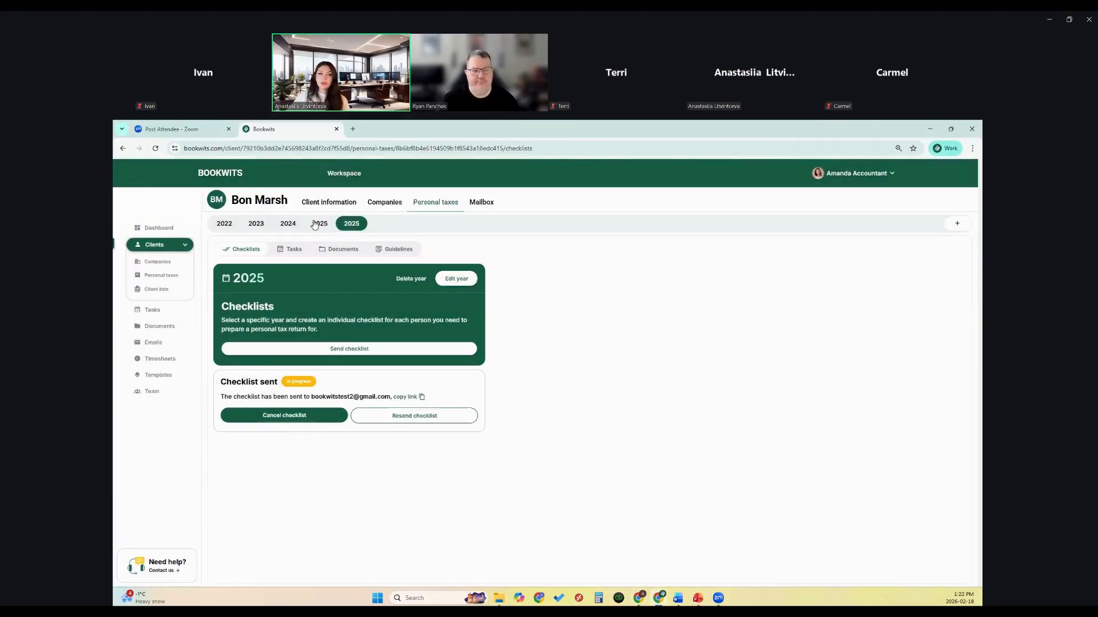
pyautogui.click(316, 224)
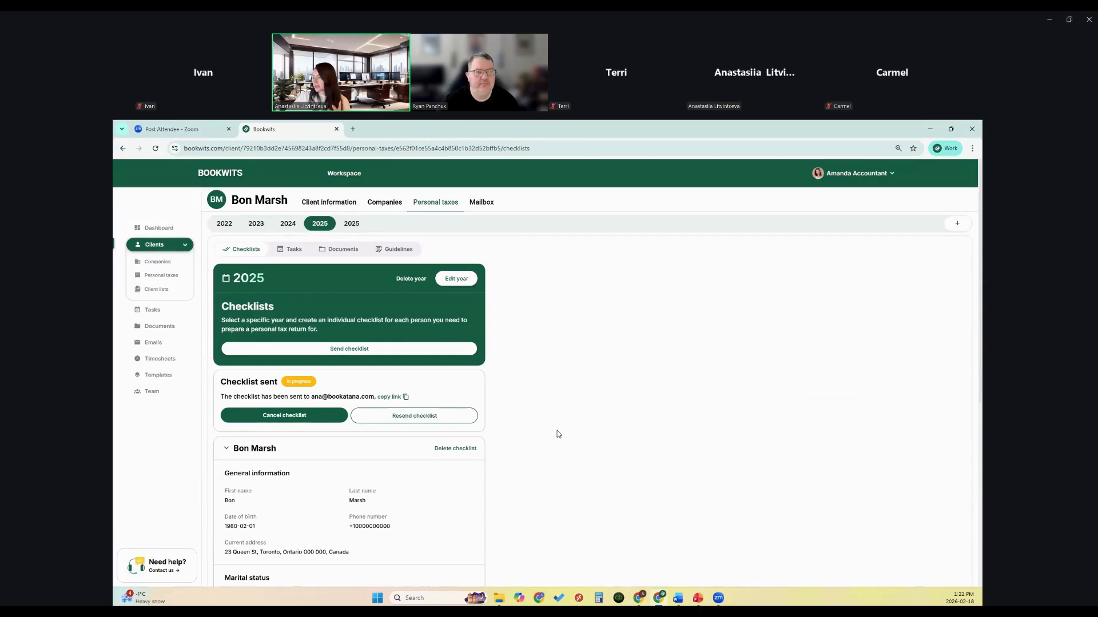
pyautogui.scroll(-3, 541, 427)
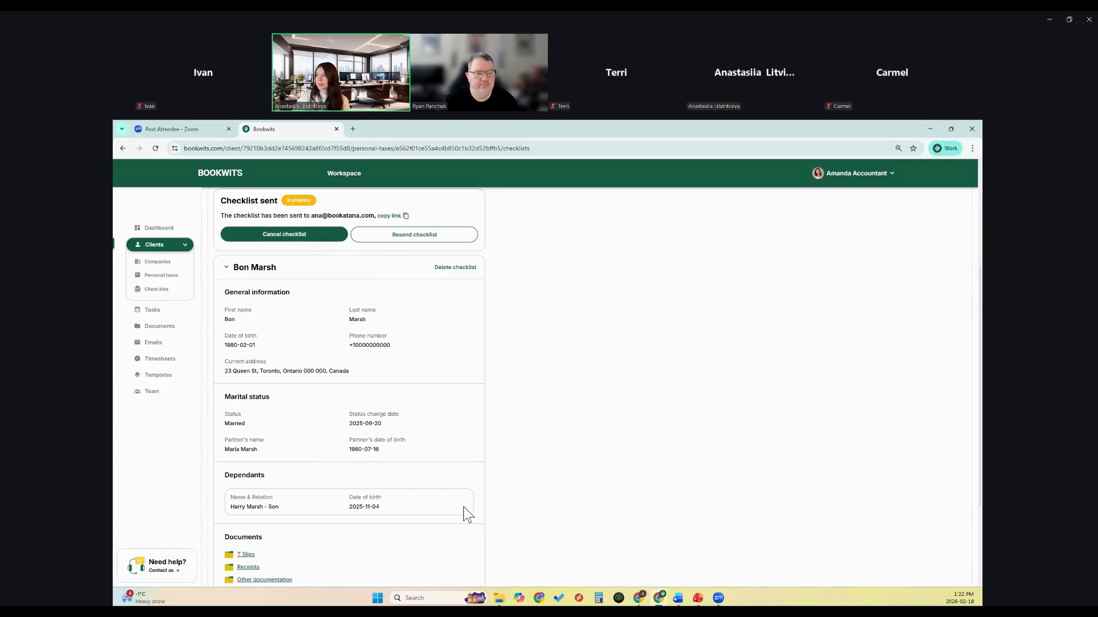
pyautogui.scroll(2, 467, 486)
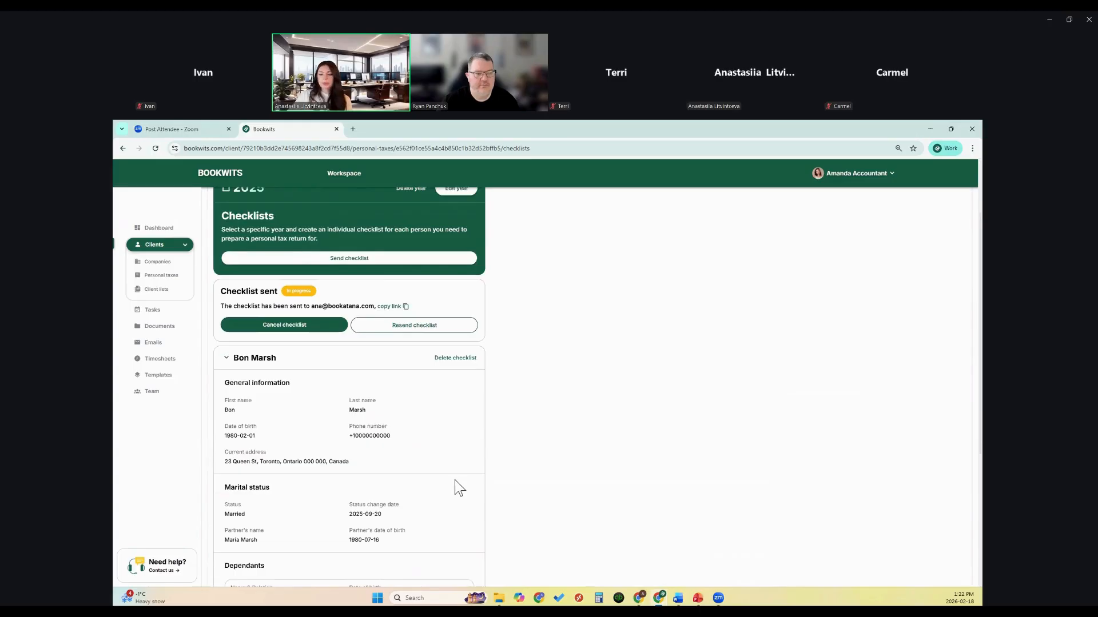
pyautogui.scroll(2, 455, 488)
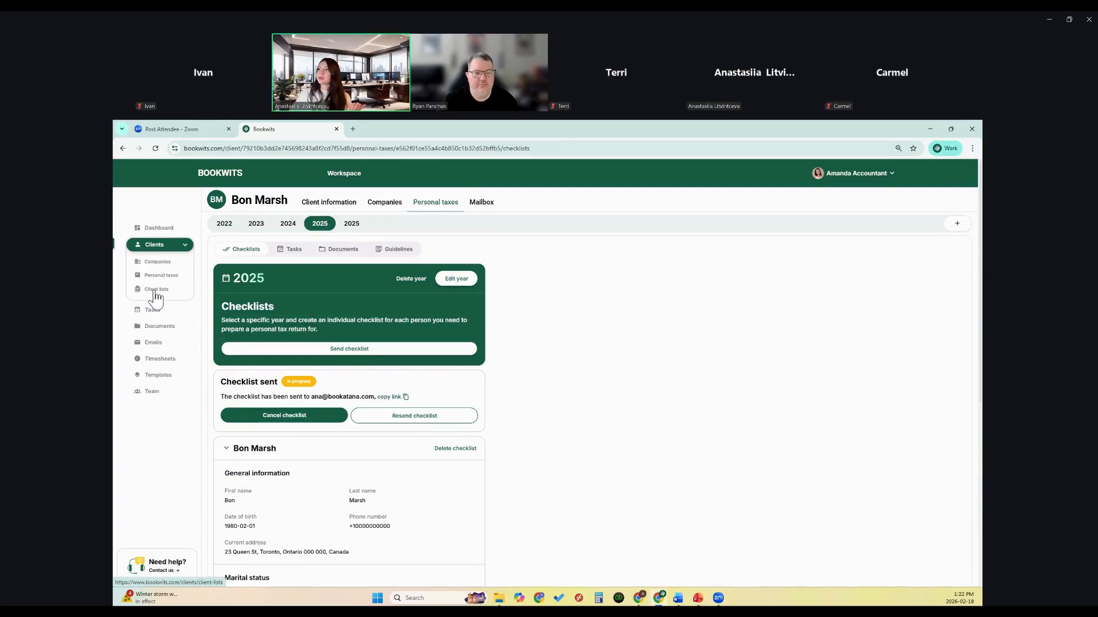
# Step: Create a client list named 'T1 2025' based on personal tax year 2025
pyautogui.click(155, 292)
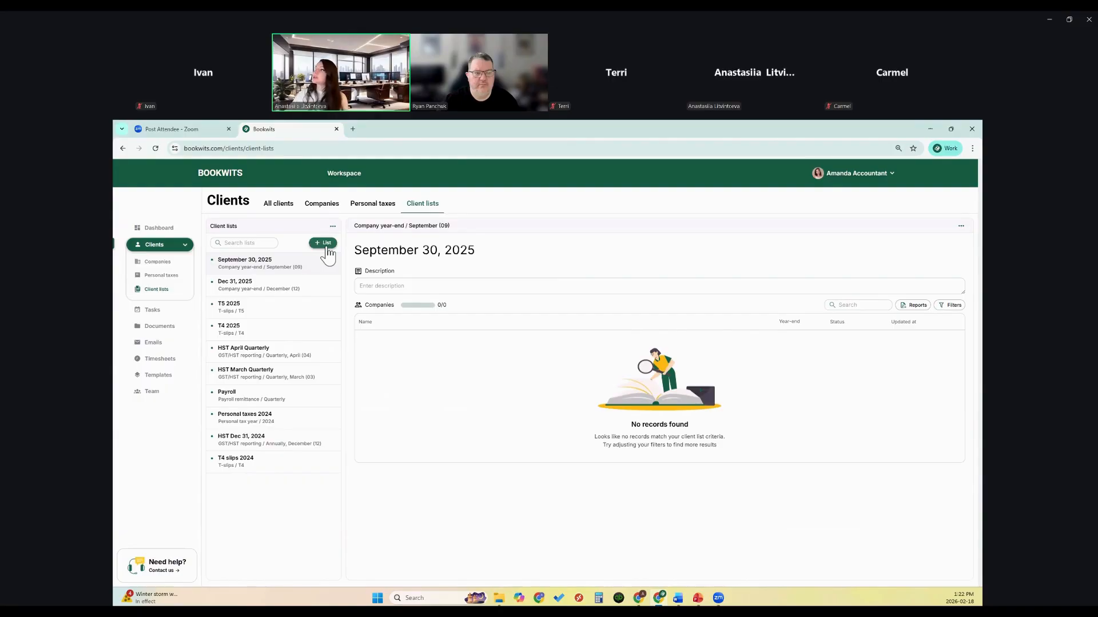
pyautogui.click(325, 244)
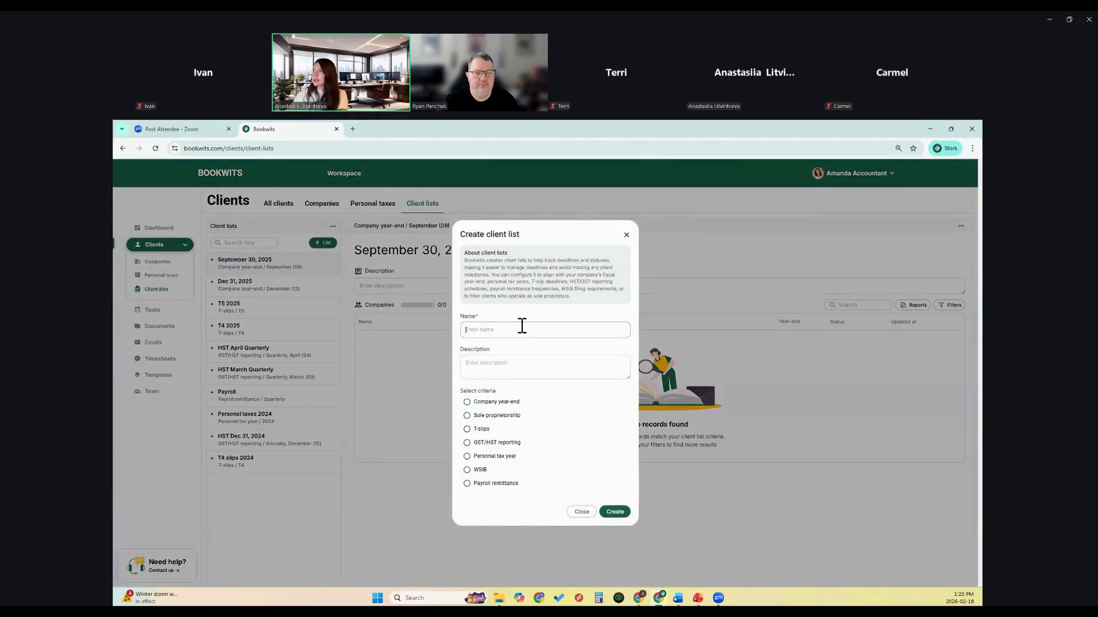
pyautogui.write('T1 2025')
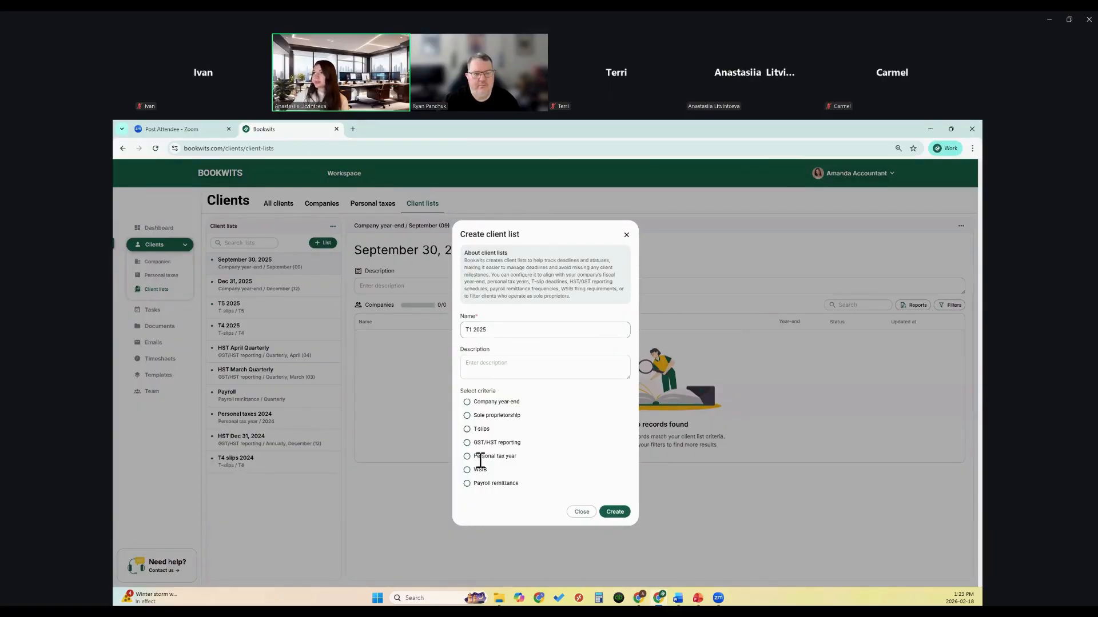
pyautogui.click(474, 456)
pyautogui.click(486, 461)
pyautogui.write('2025')
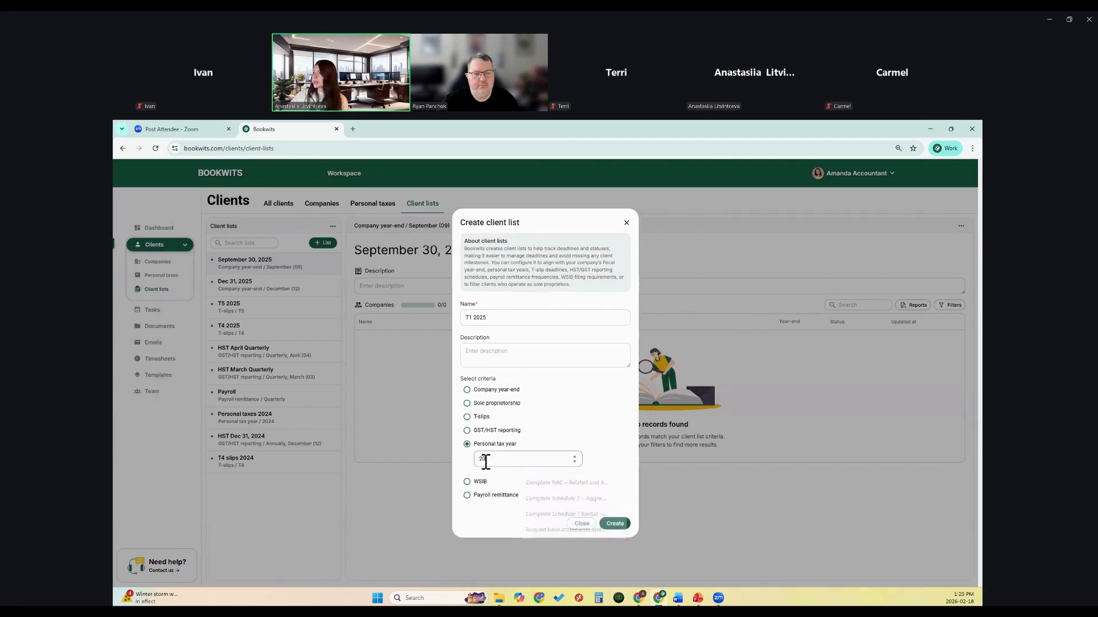
pyautogui.click(613, 524)
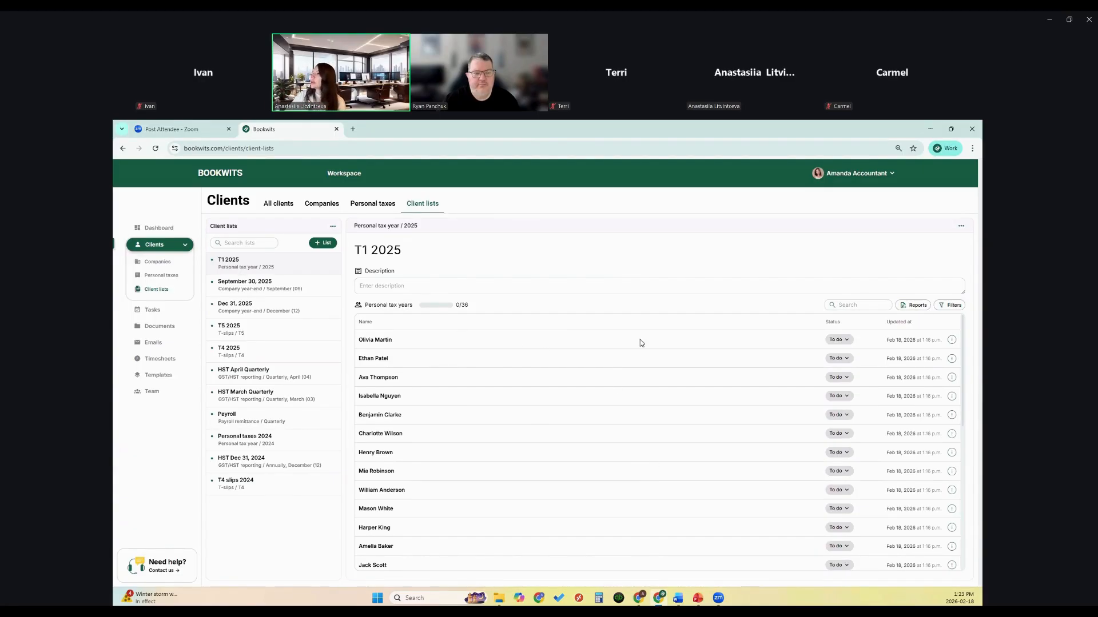
# Step: Add the first T1 2025 client as a task and show the Create task template options
pyautogui.click(951, 340)
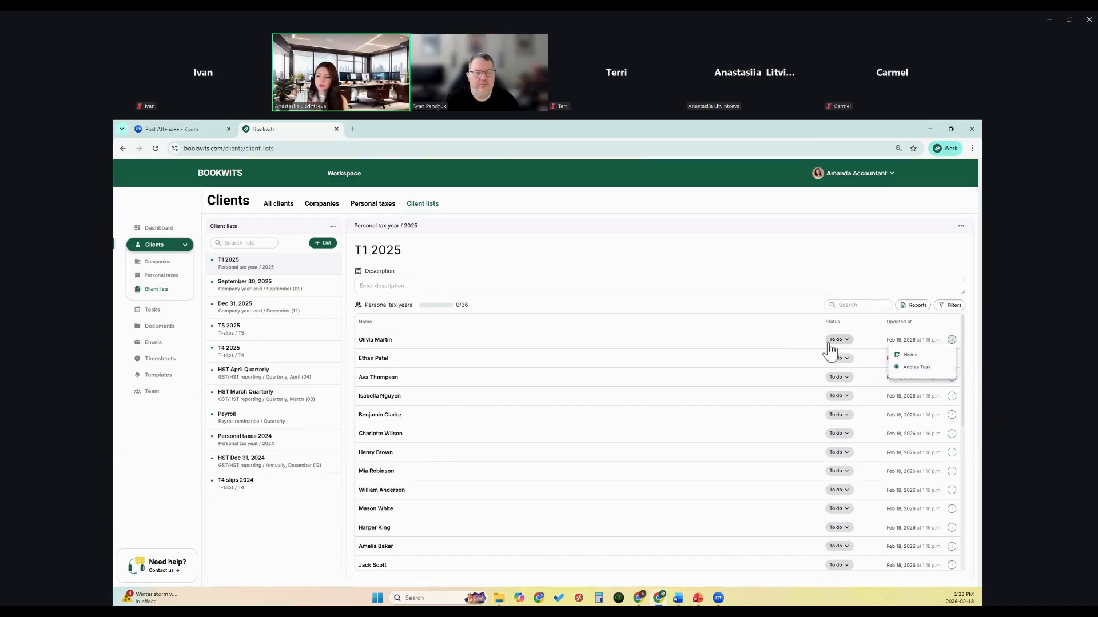
pyautogui.click(896, 371)
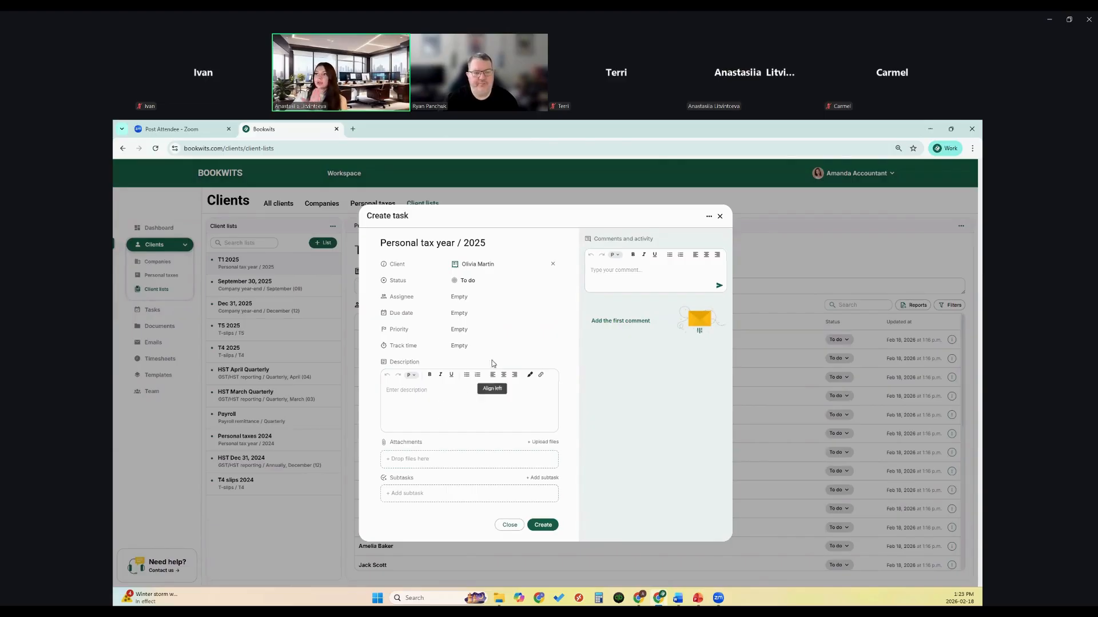
pyautogui.click(709, 217)
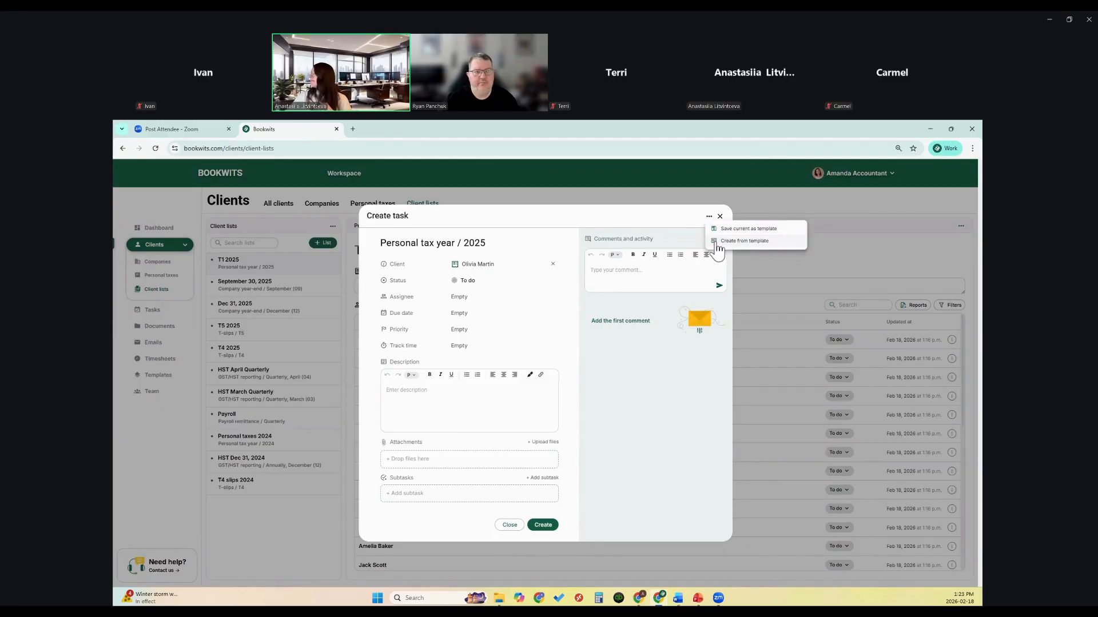
# Step: Create the task from the Personal Taxes template, assigned to the third team member, due Mar 31, 2026
pyautogui.click(716, 243)
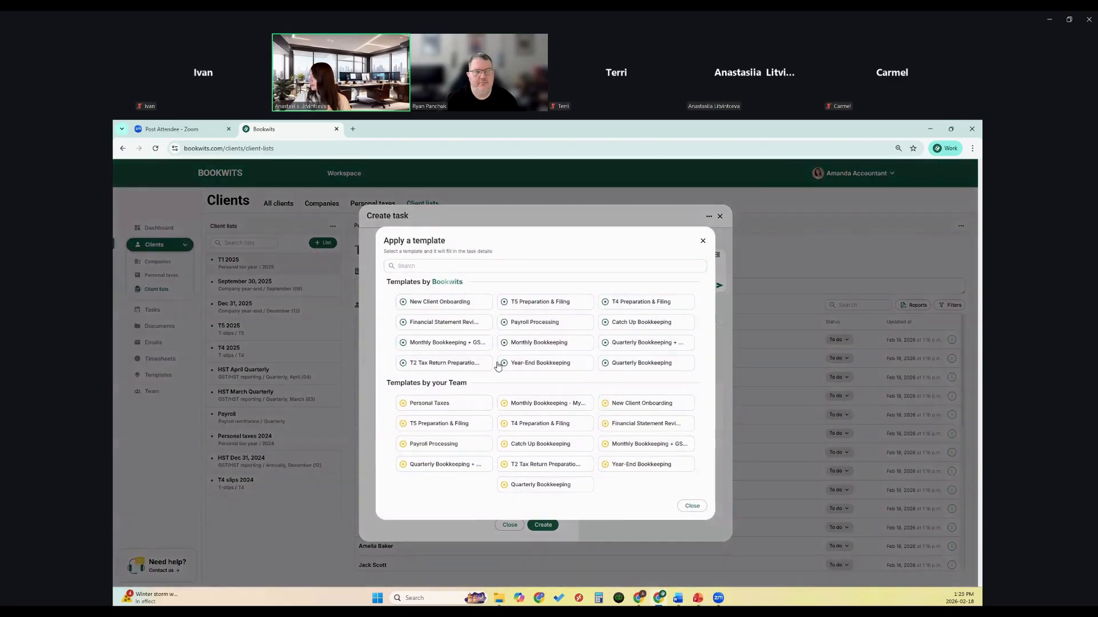
pyautogui.click(445, 409)
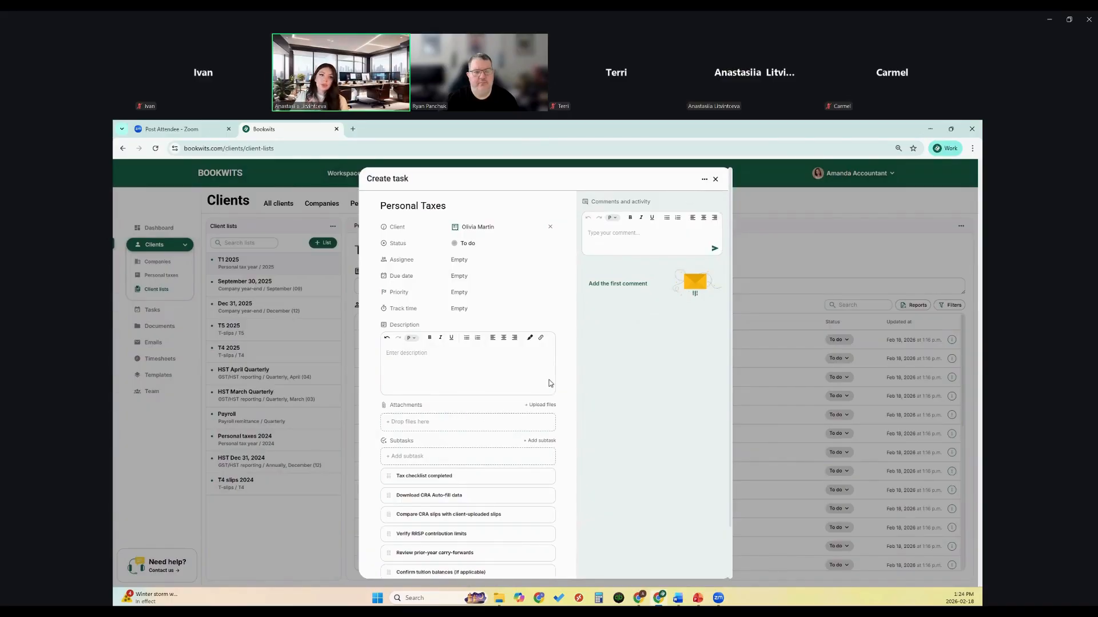
pyautogui.click(463, 260)
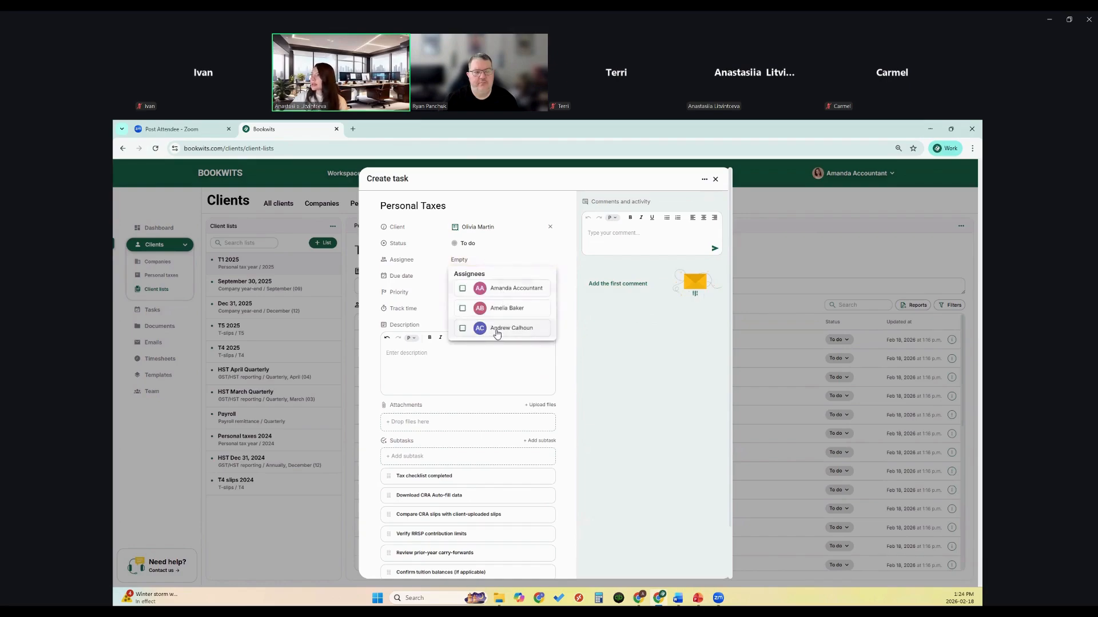
pyautogui.click(497, 334)
pyautogui.click(495, 284)
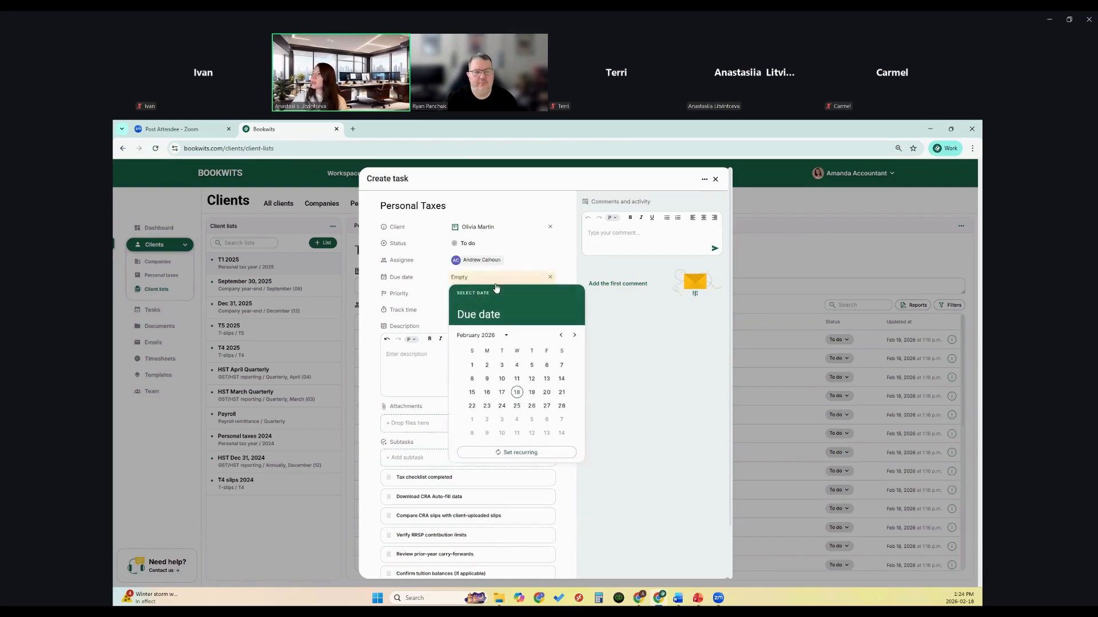
pyautogui.click(575, 335)
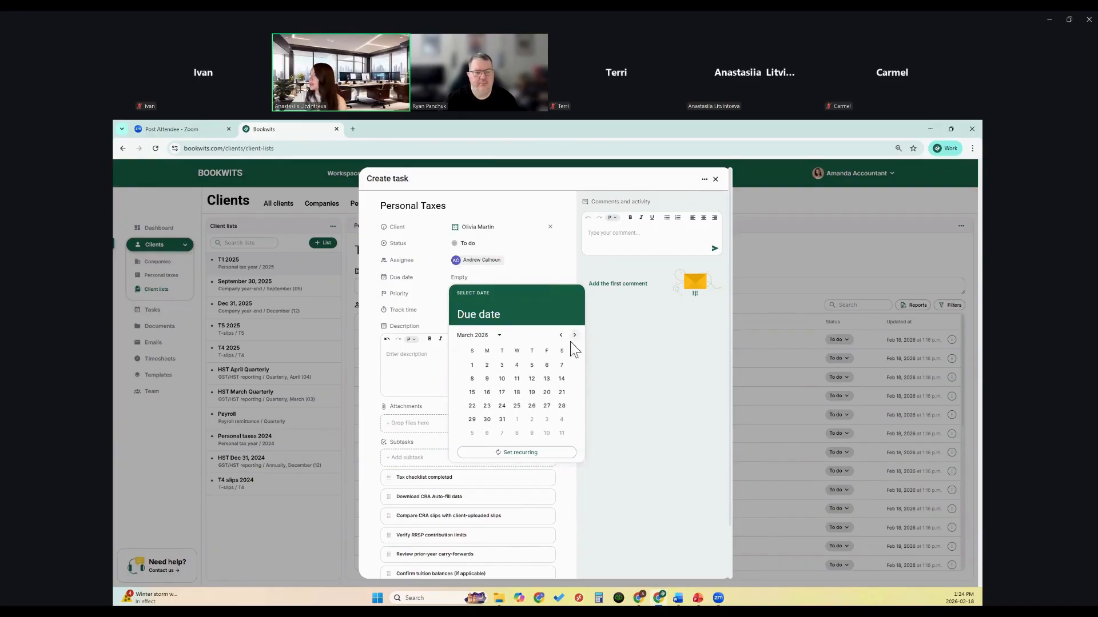
pyautogui.click(502, 420)
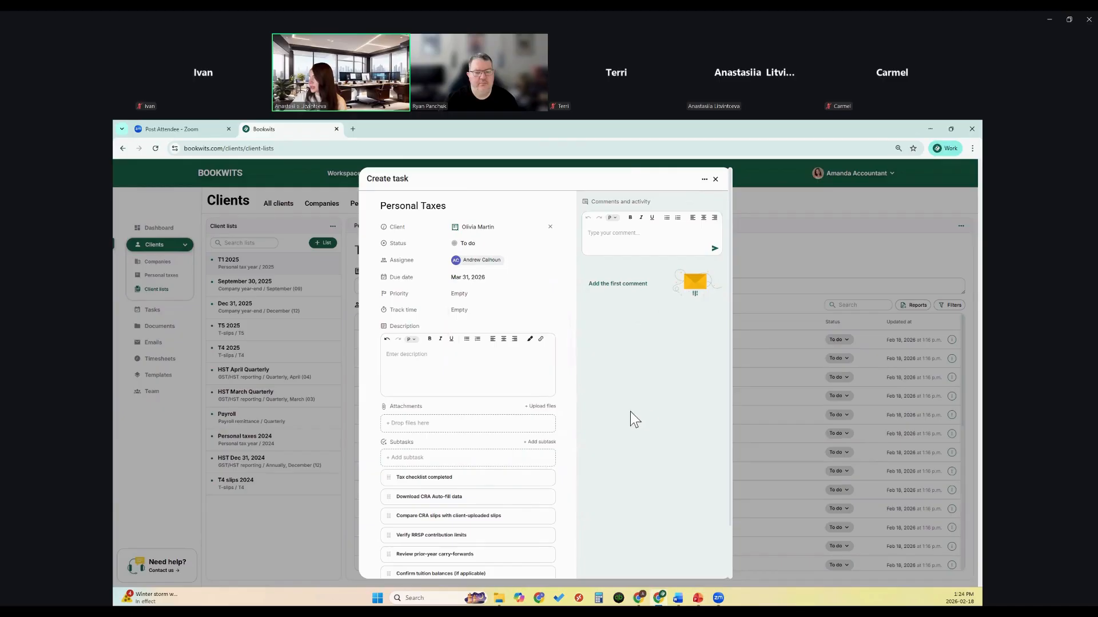
pyautogui.scroll(-2, 646, 388)
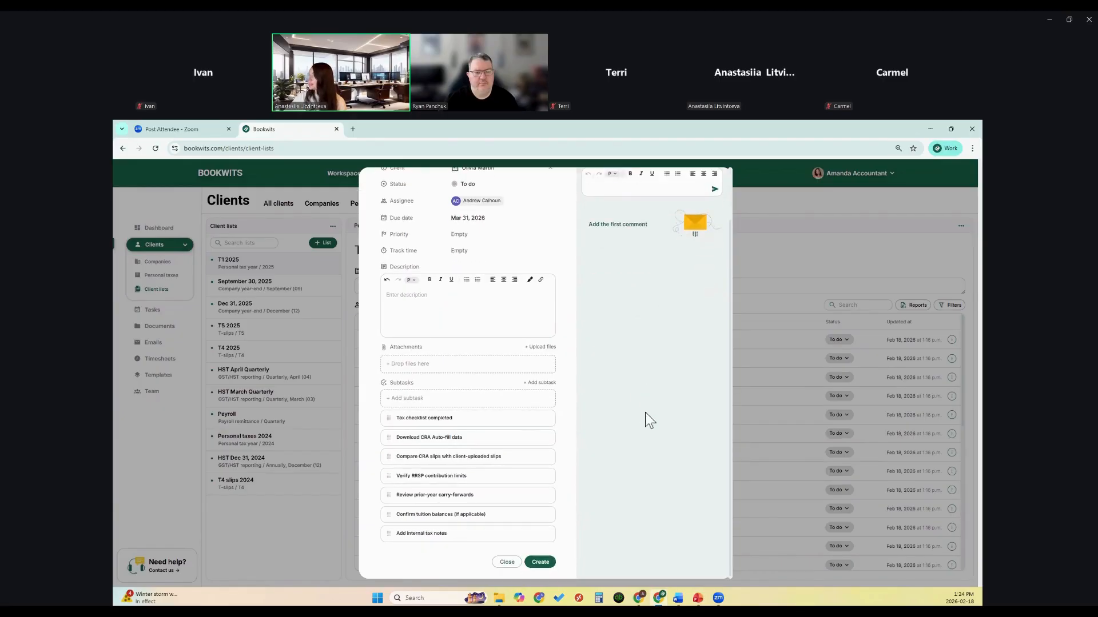
pyautogui.click(541, 562)
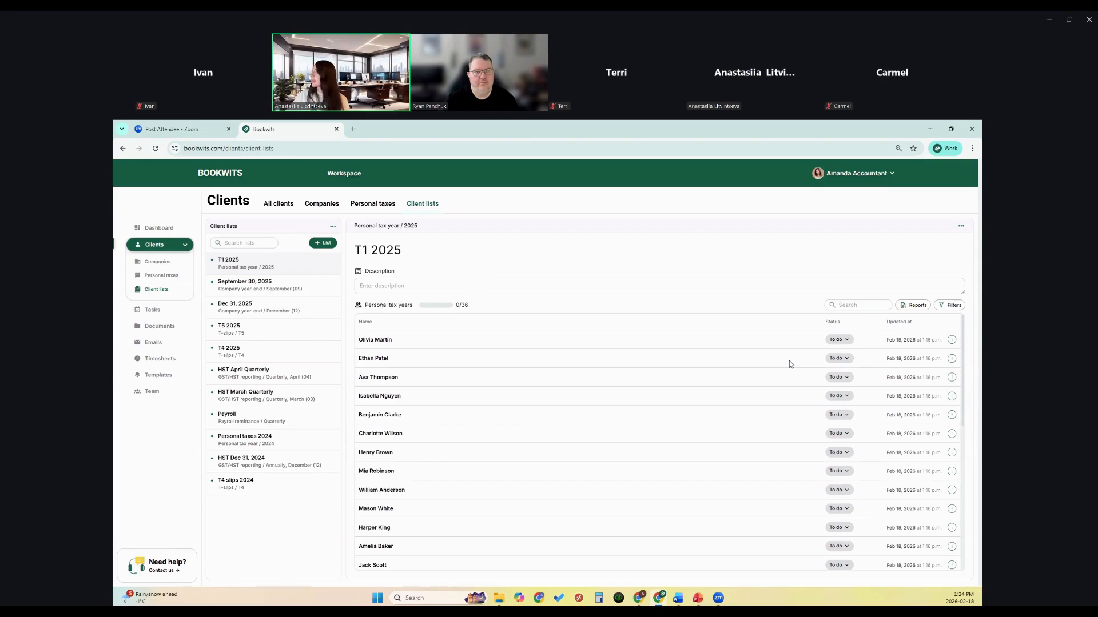
# Step: Set the first client to In progress and the next two to Completed, then go to Tasks
pyautogui.click(839, 340)
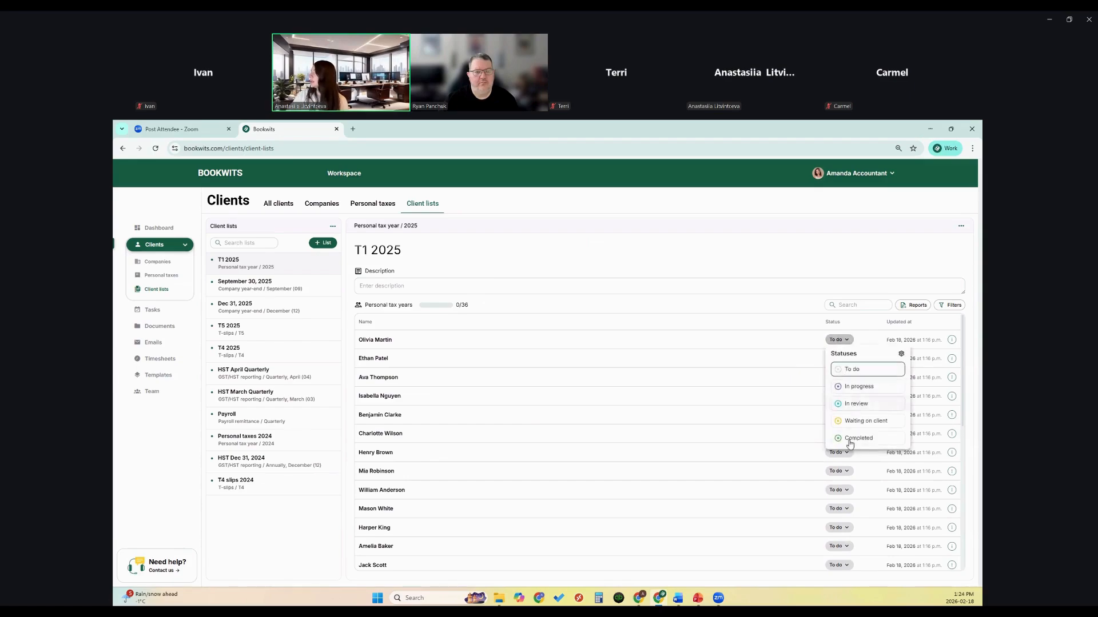
pyautogui.click(856, 388)
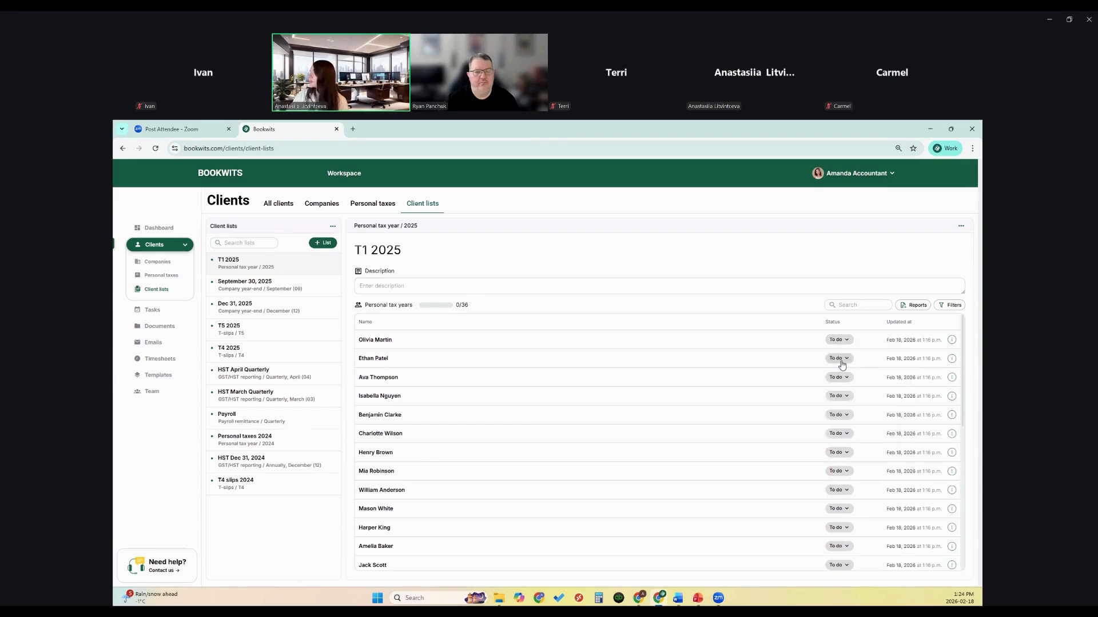
pyautogui.click(837, 359)
pyautogui.click(850, 460)
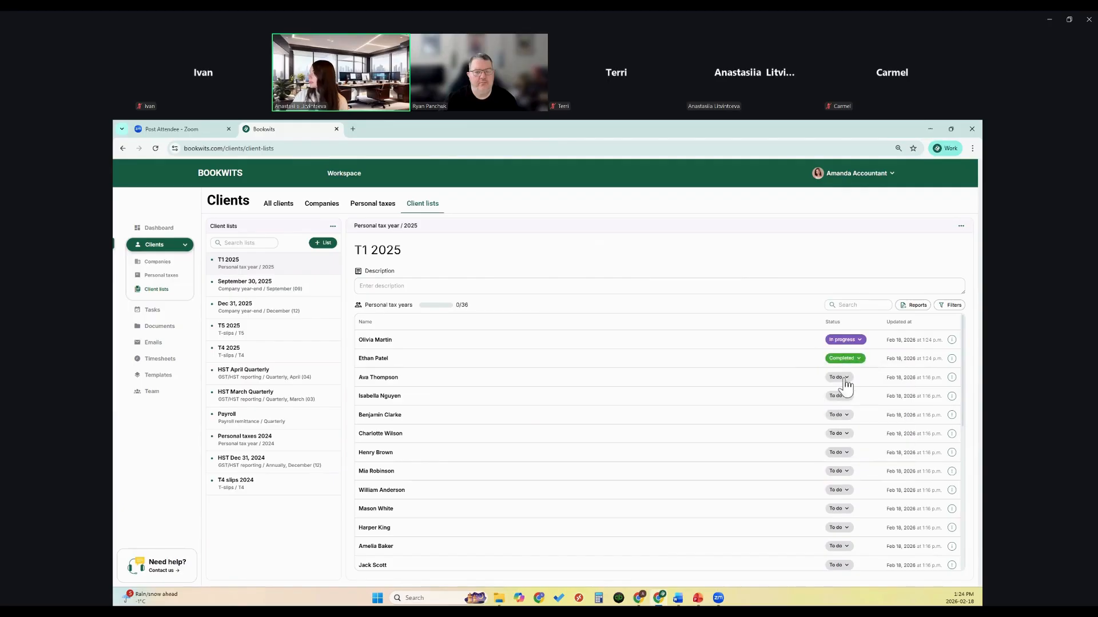
pyautogui.click(838, 377)
pyautogui.click(855, 476)
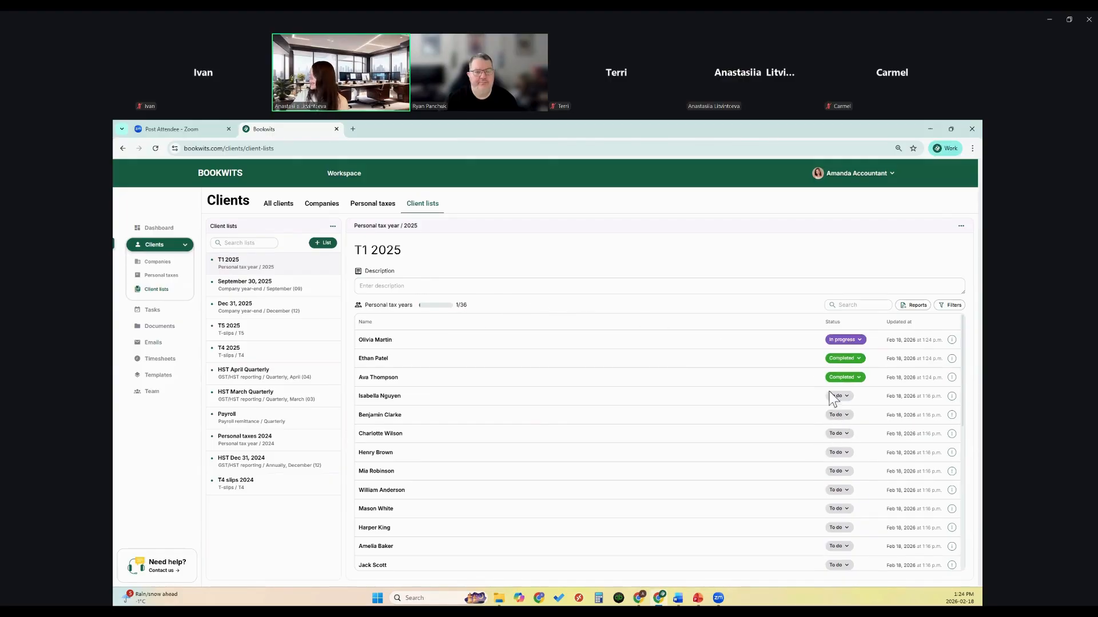
pyautogui.scroll(-5, 833, 514)
pyautogui.scroll(6, 833, 432)
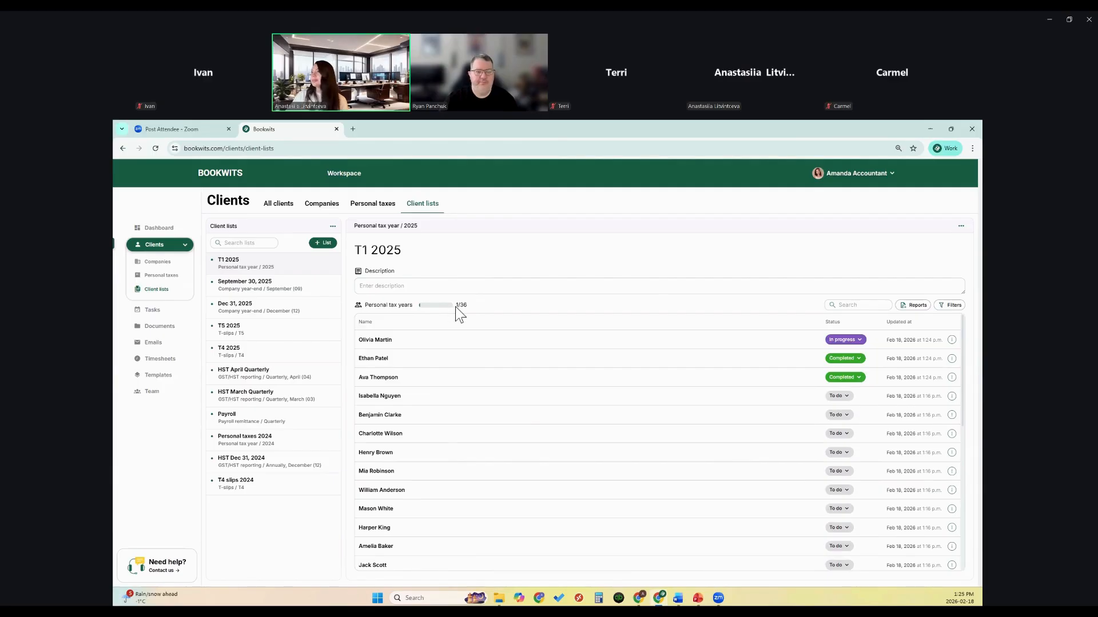
pyautogui.click(166, 314)
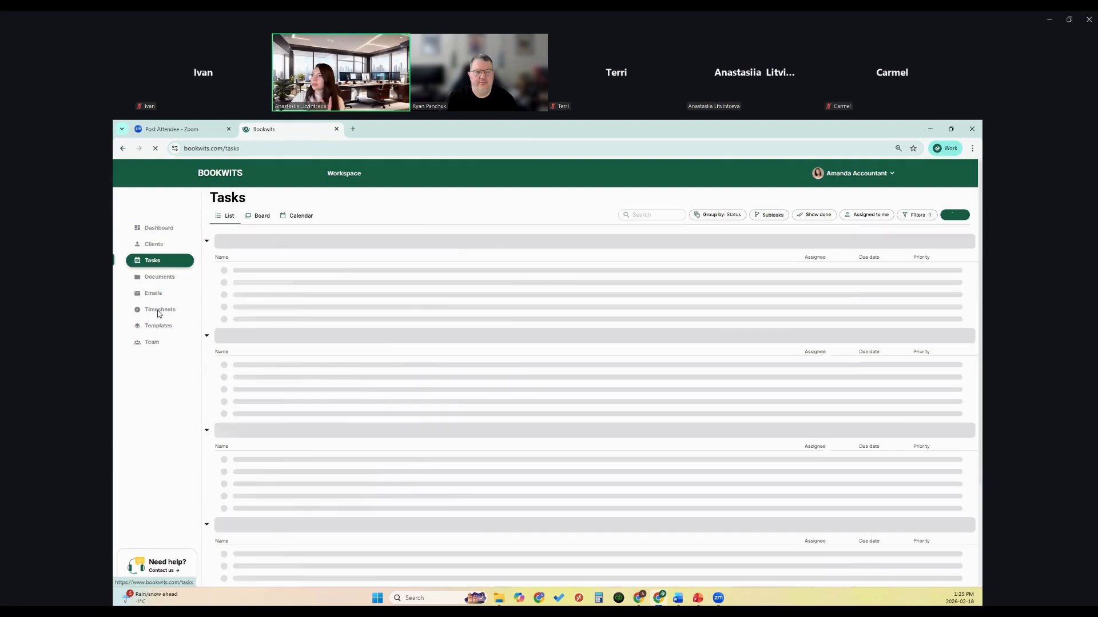